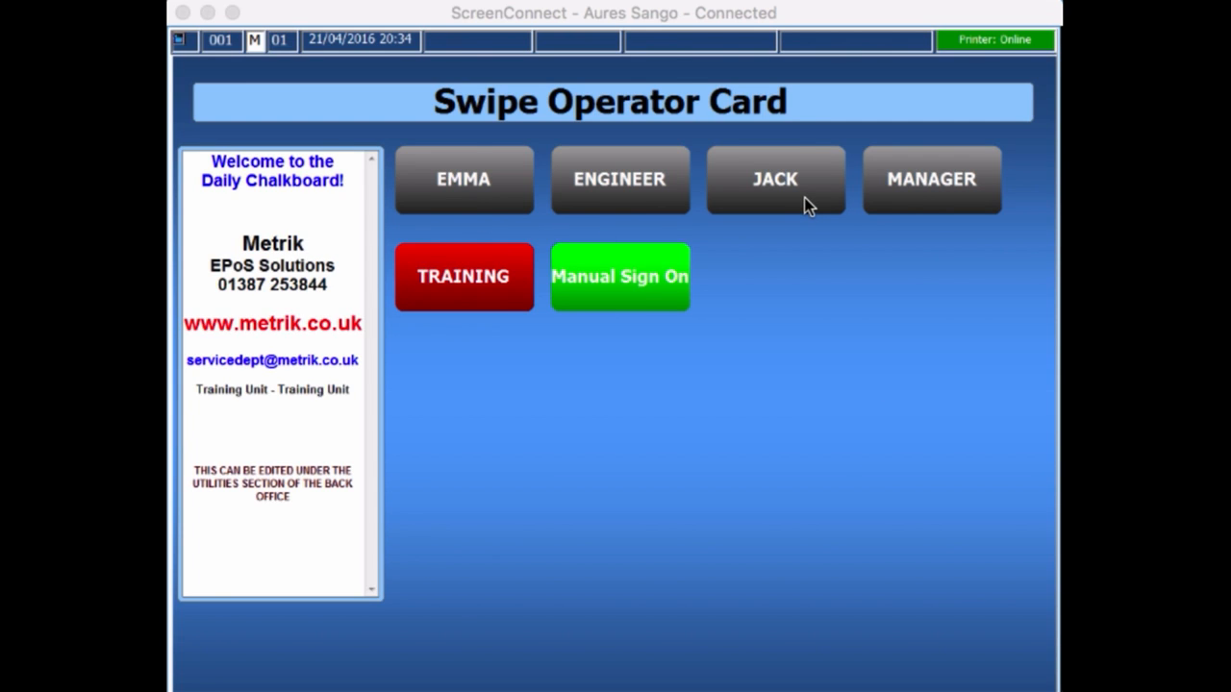
# Sign on as MANAGER and reach Operator Setup via MGR SCREEN, Back Office and Utilities.
pyautogui.click(960, 191)
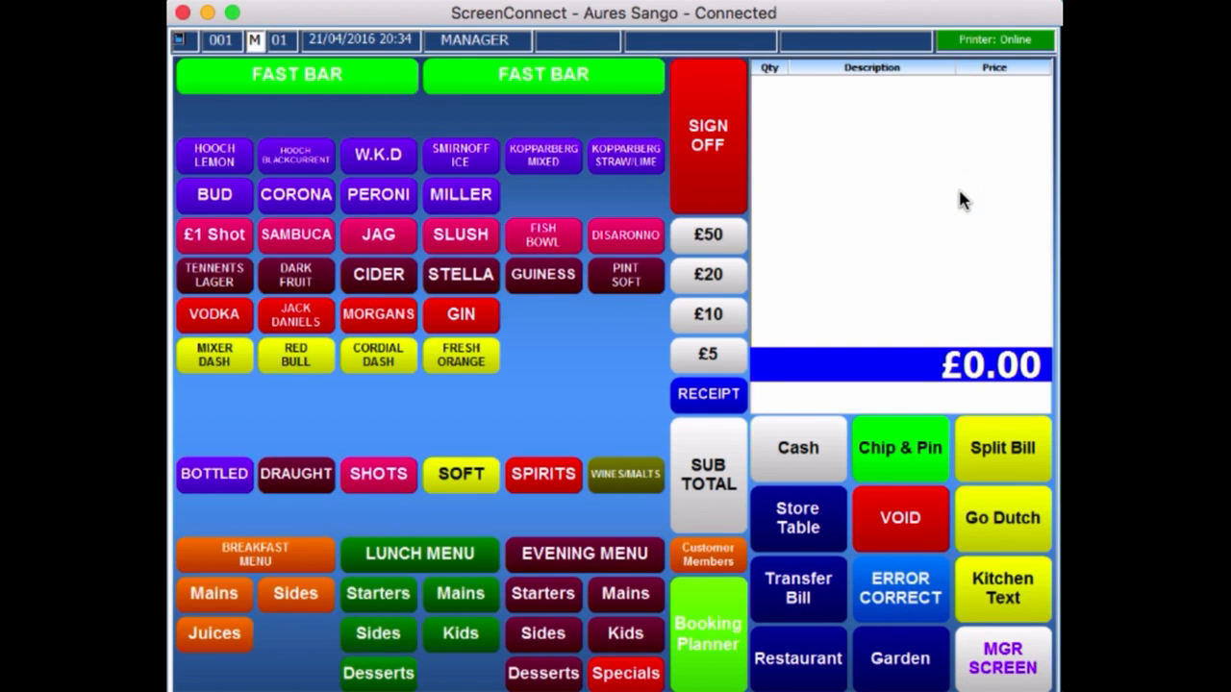
pyautogui.click(999, 651)
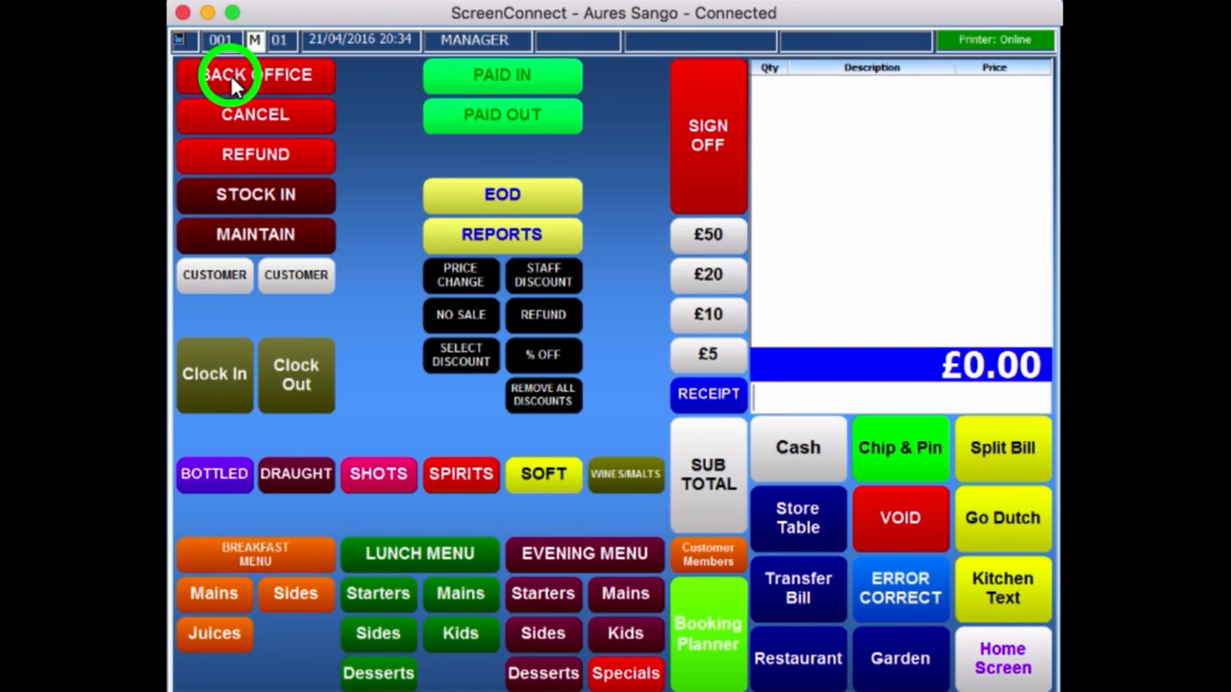
pyautogui.click(228, 74)
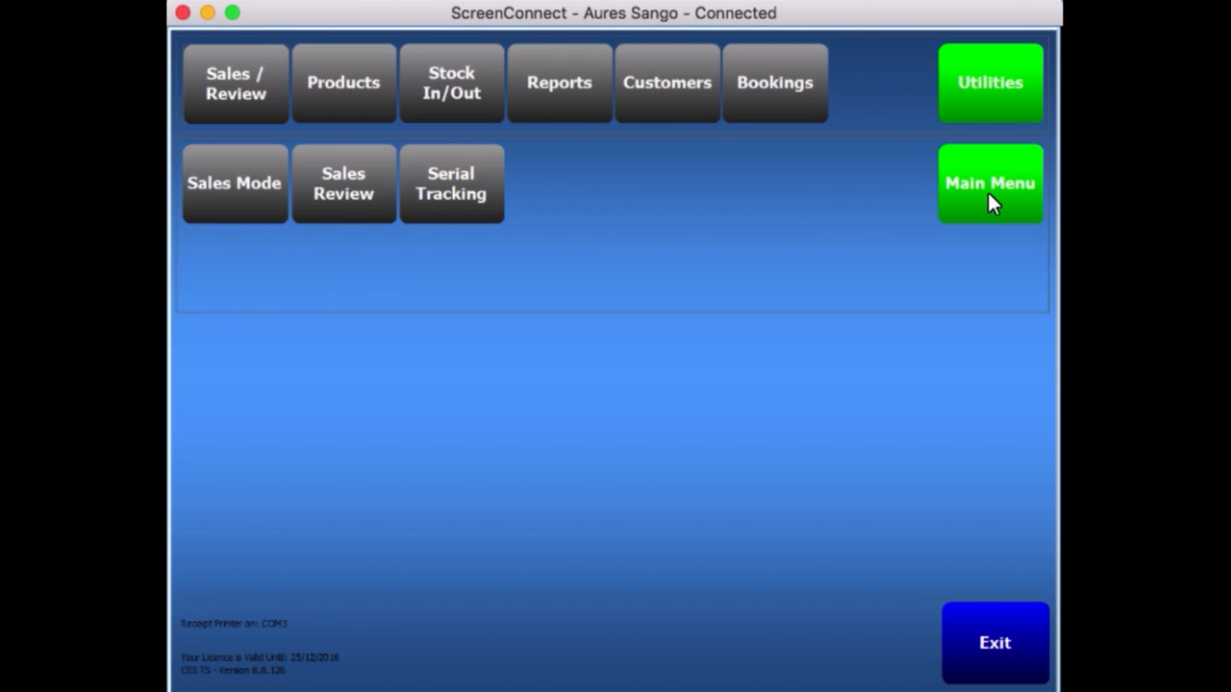
pyautogui.click(990, 84)
pyautogui.click(251, 192)
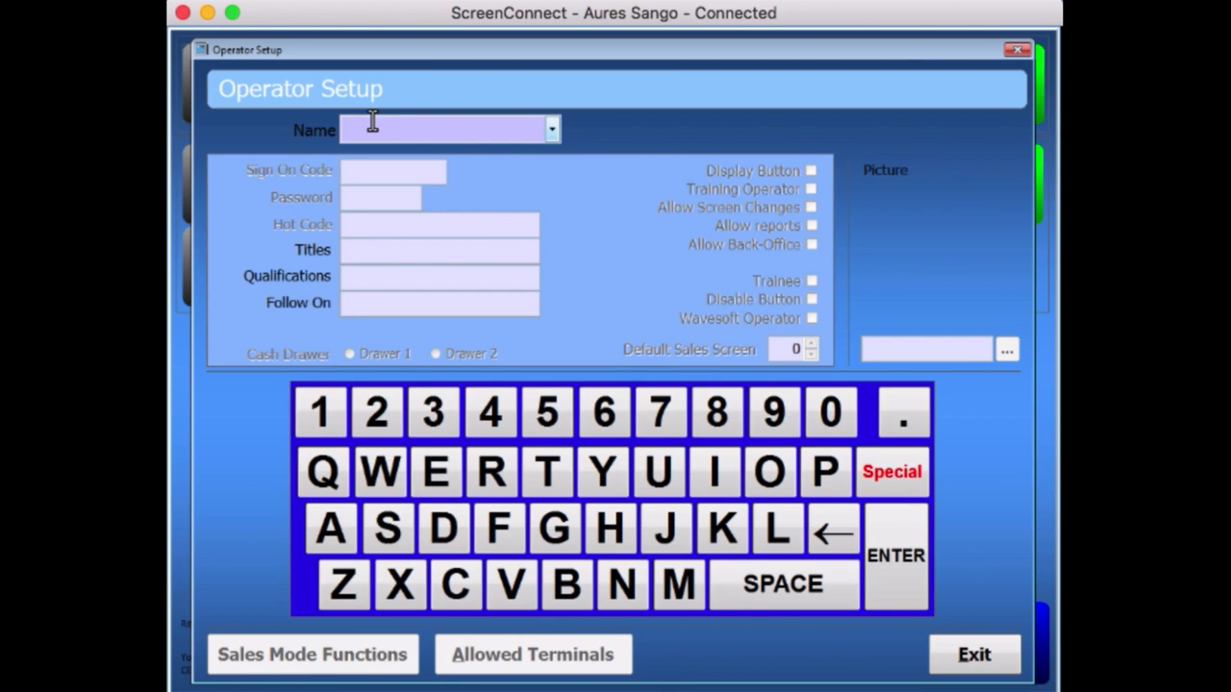
pyautogui.write('john')
pyautogui.press('Return')
pyautogui.click(589, 429)
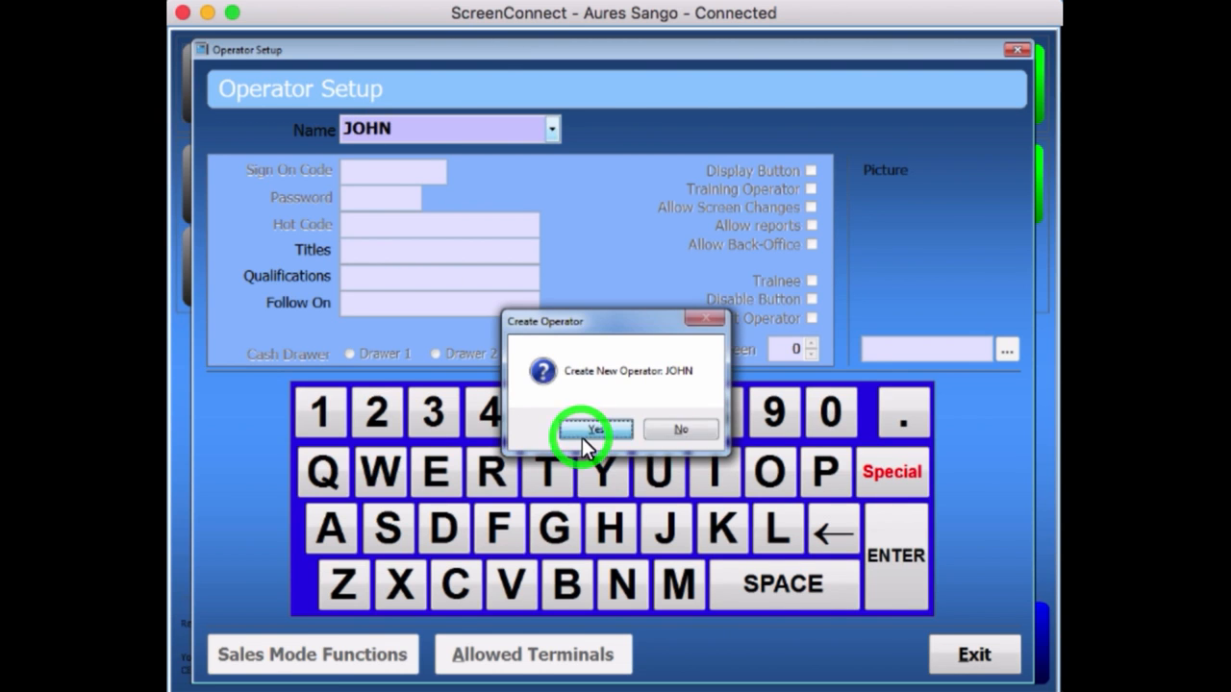
pyautogui.click(377, 173)
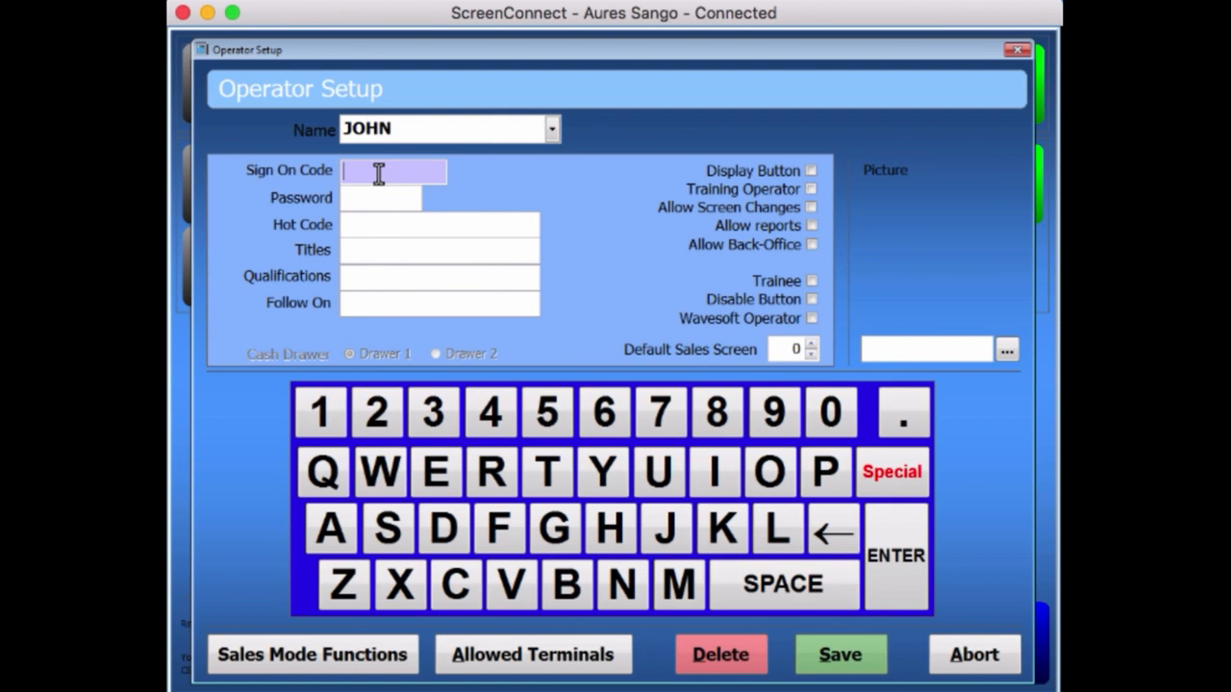
pyautogui.click(366, 227)
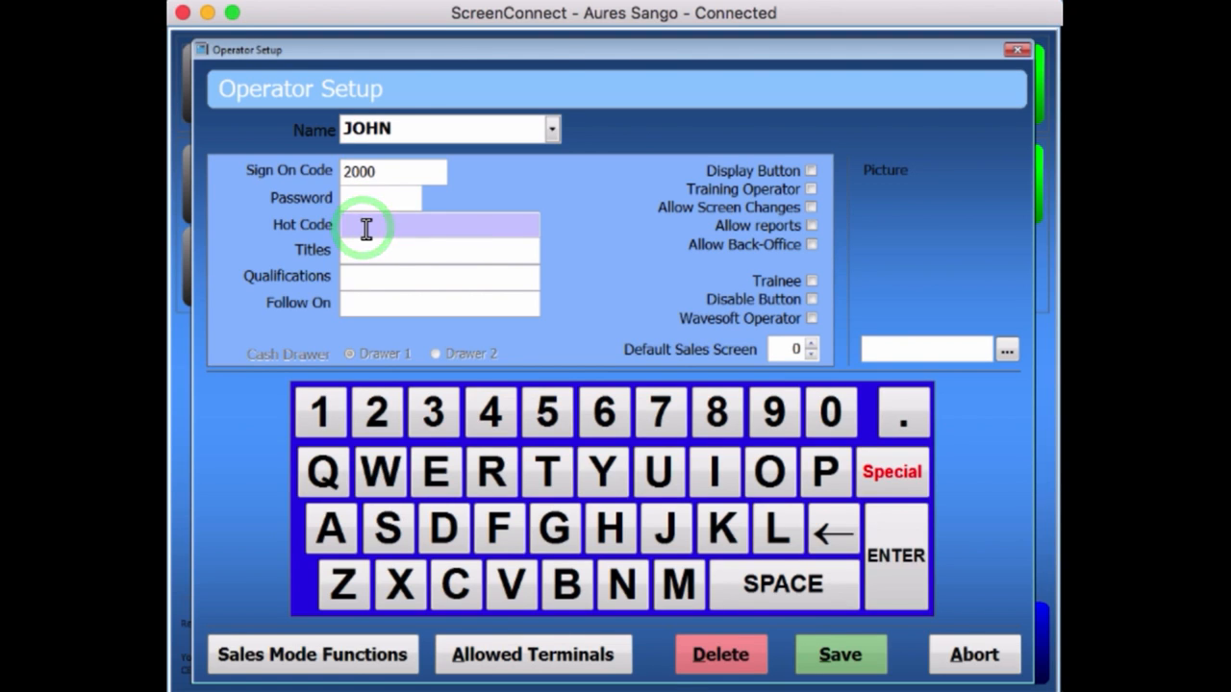
# Enable Display Button, Allow Screen Changes, Allow Reports and Allow Back-Office for JOHN.
pyautogui.click(813, 170)
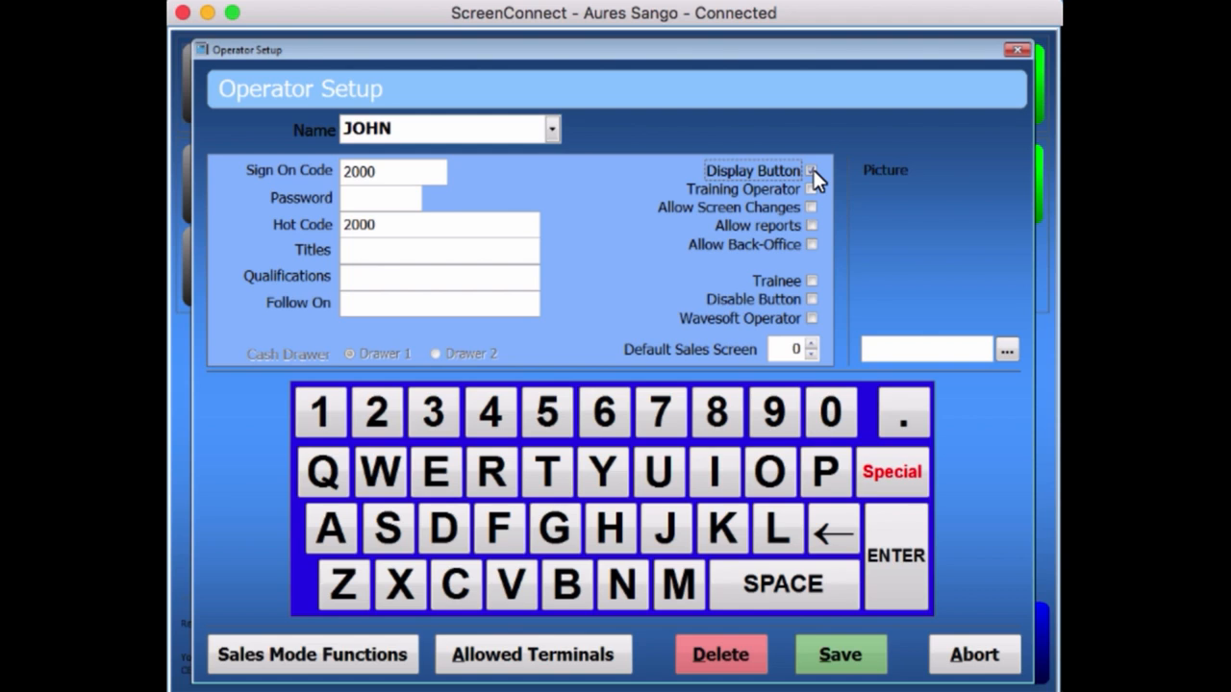
pyautogui.click(810, 207)
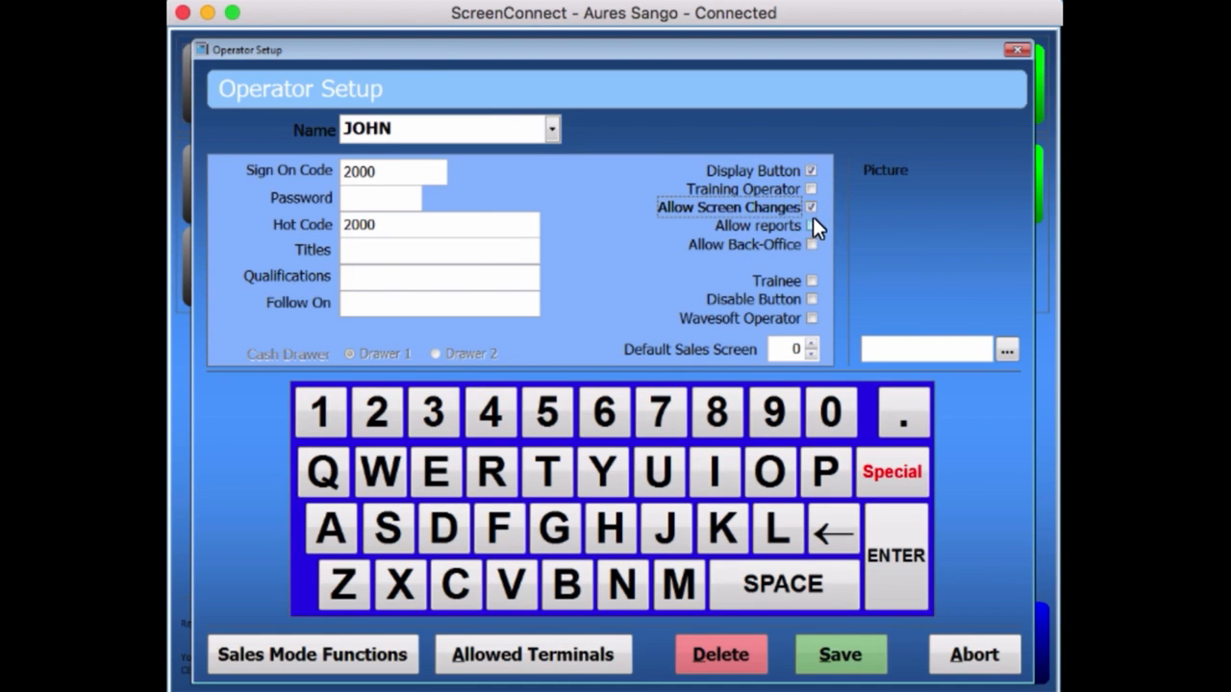
pyautogui.click(812, 225)
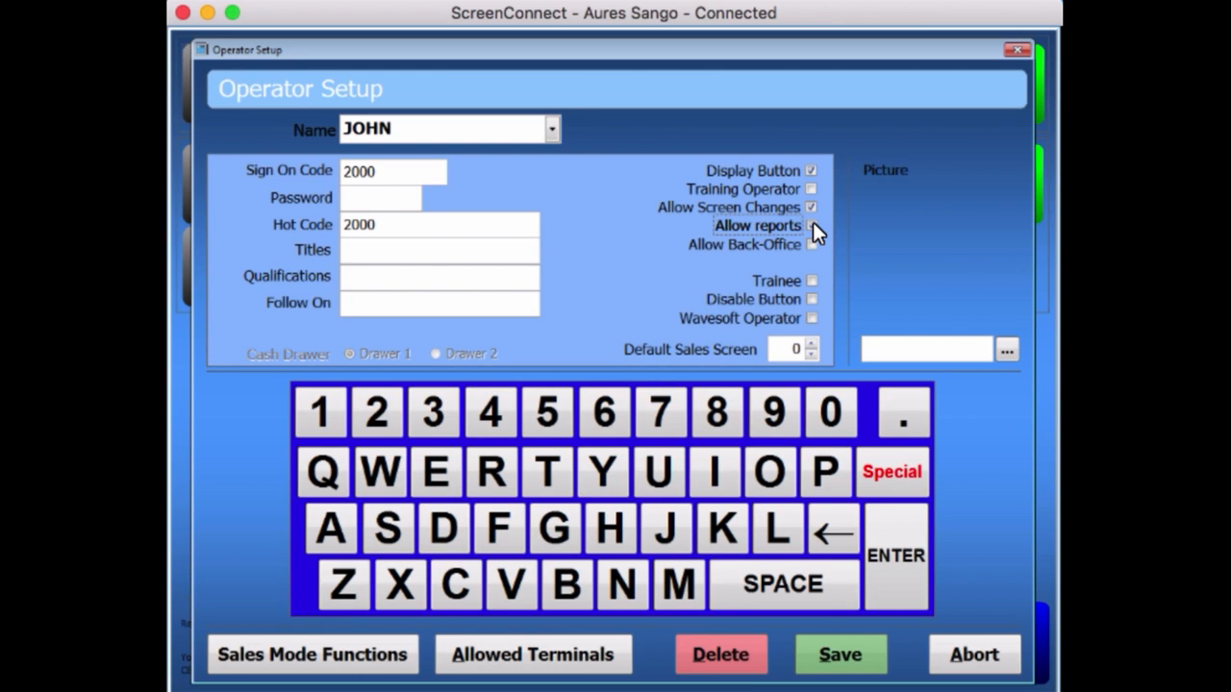
pyautogui.click(811, 246)
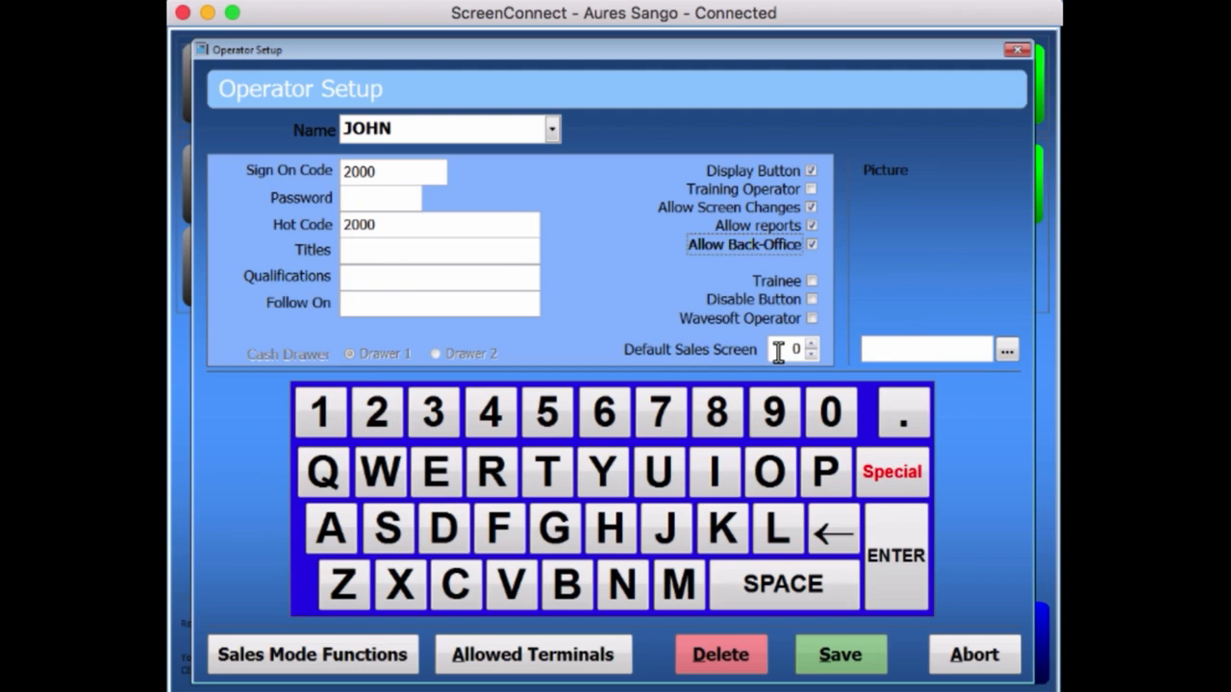
# Bring up the Allowed Sales Mode Functions dialog for JOHN.
pyautogui.click(258, 657)
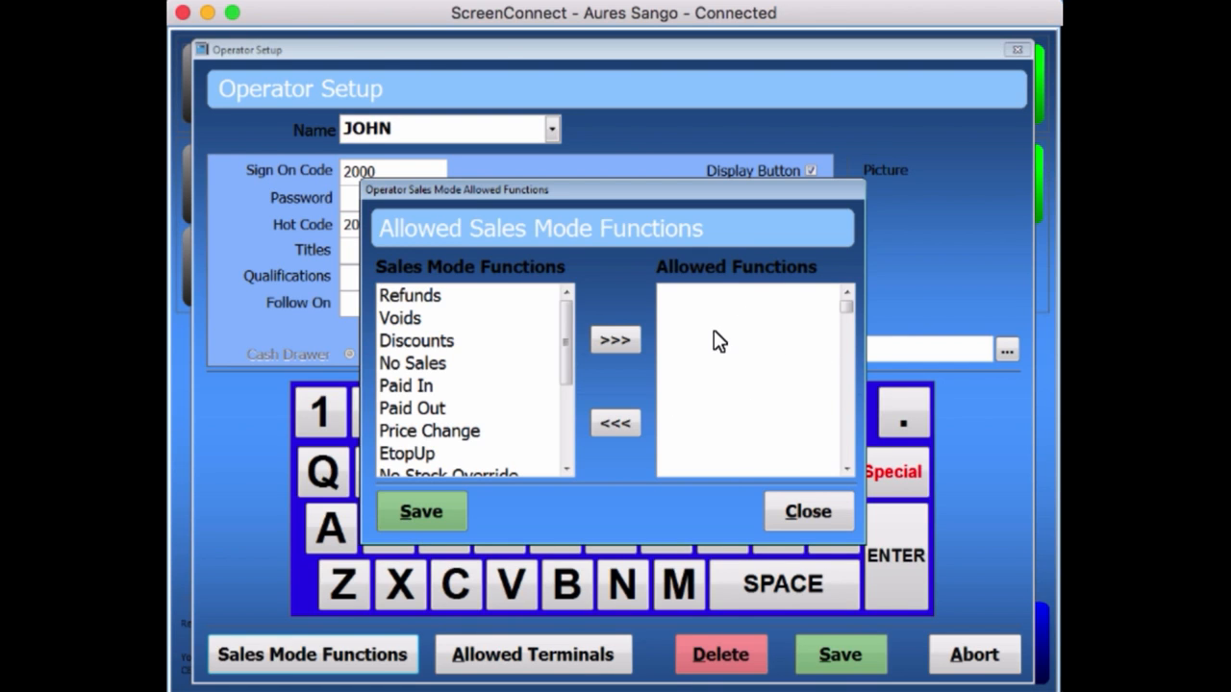
# Move all sales mode functions, from Refunds to the end of the list, into Allowed Functions and save.
pyautogui.click(411, 297)
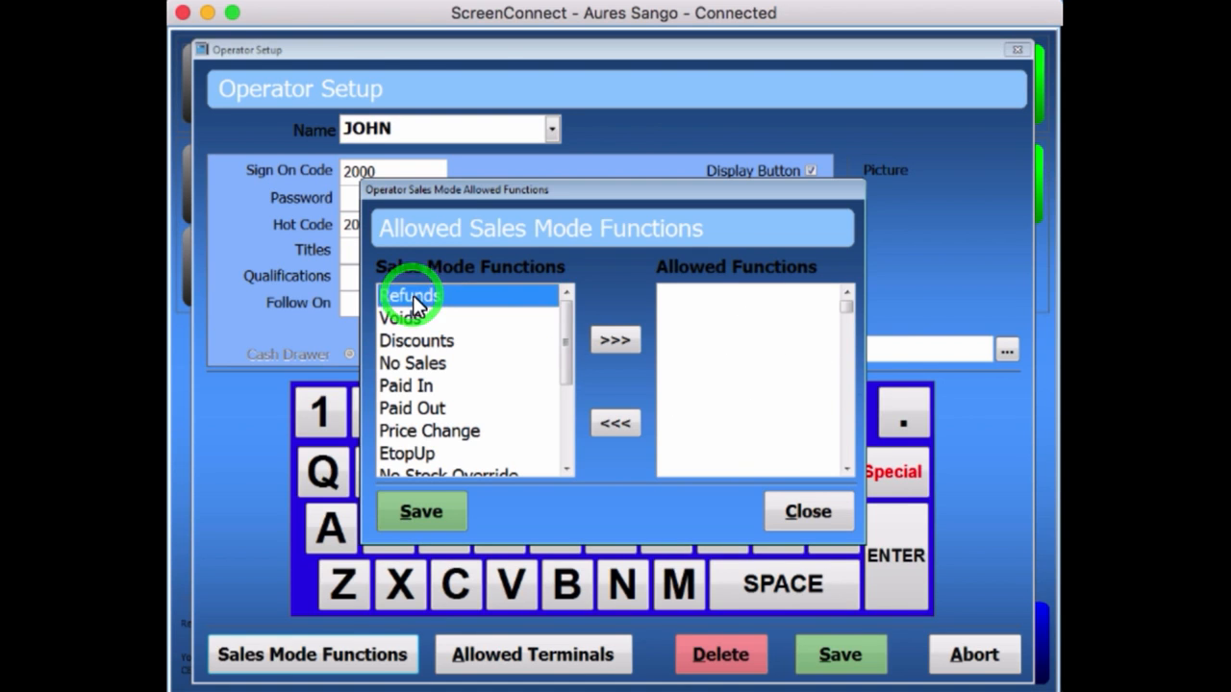
pyautogui.click(622, 341)
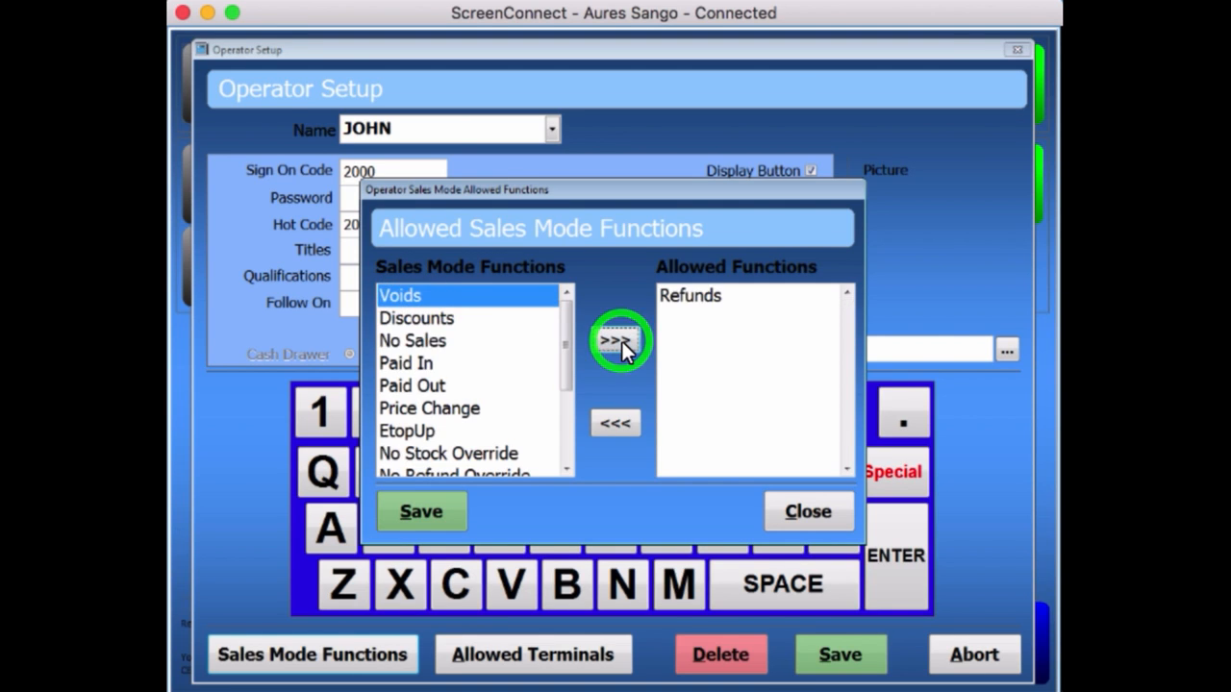
pyautogui.click(615, 341)
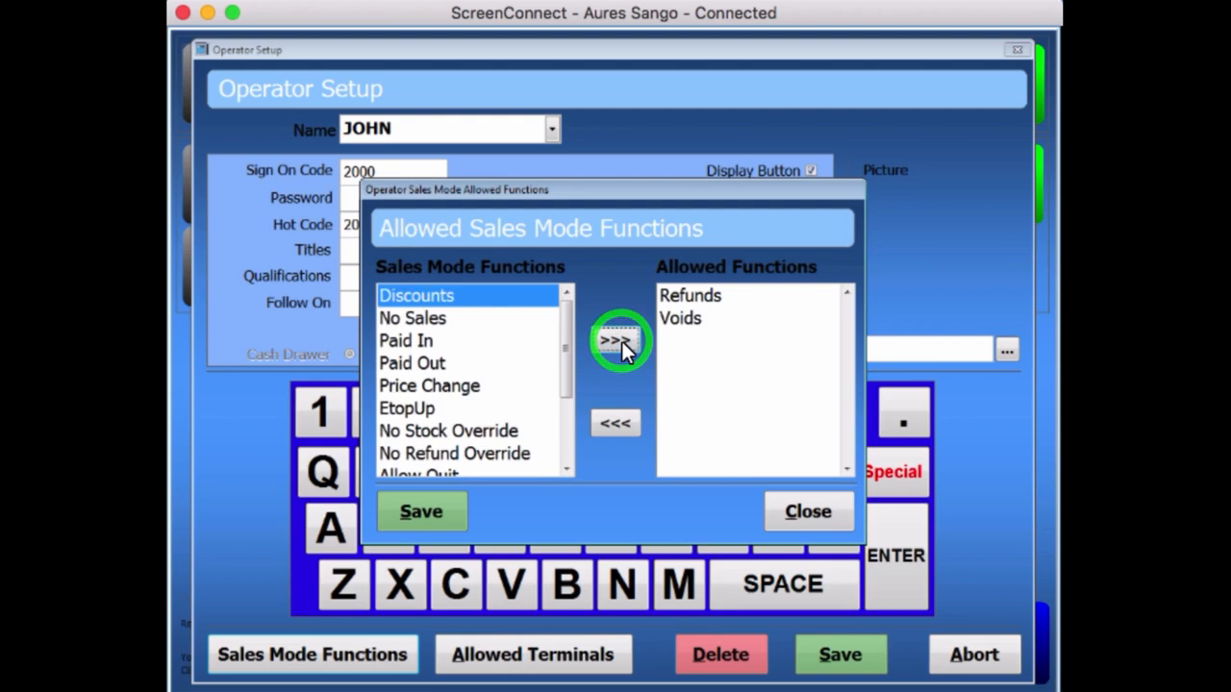
pyautogui.click(616, 341)
pyautogui.click(615, 342)
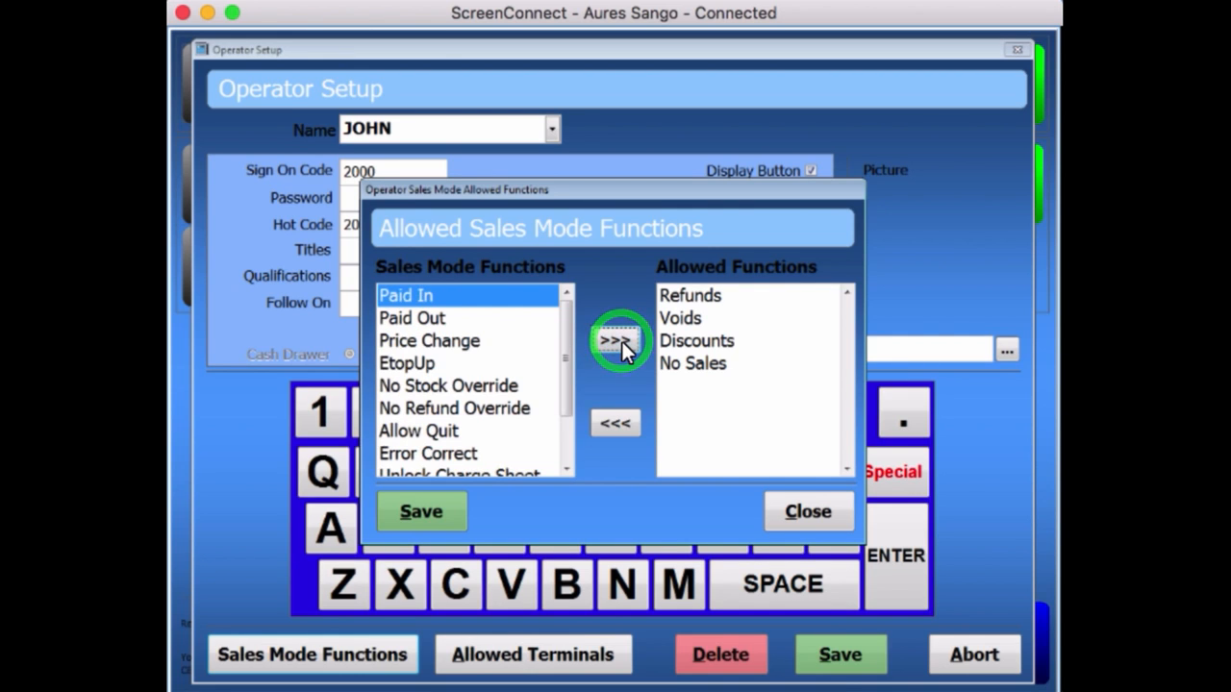
pyautogui.click(615, 341)
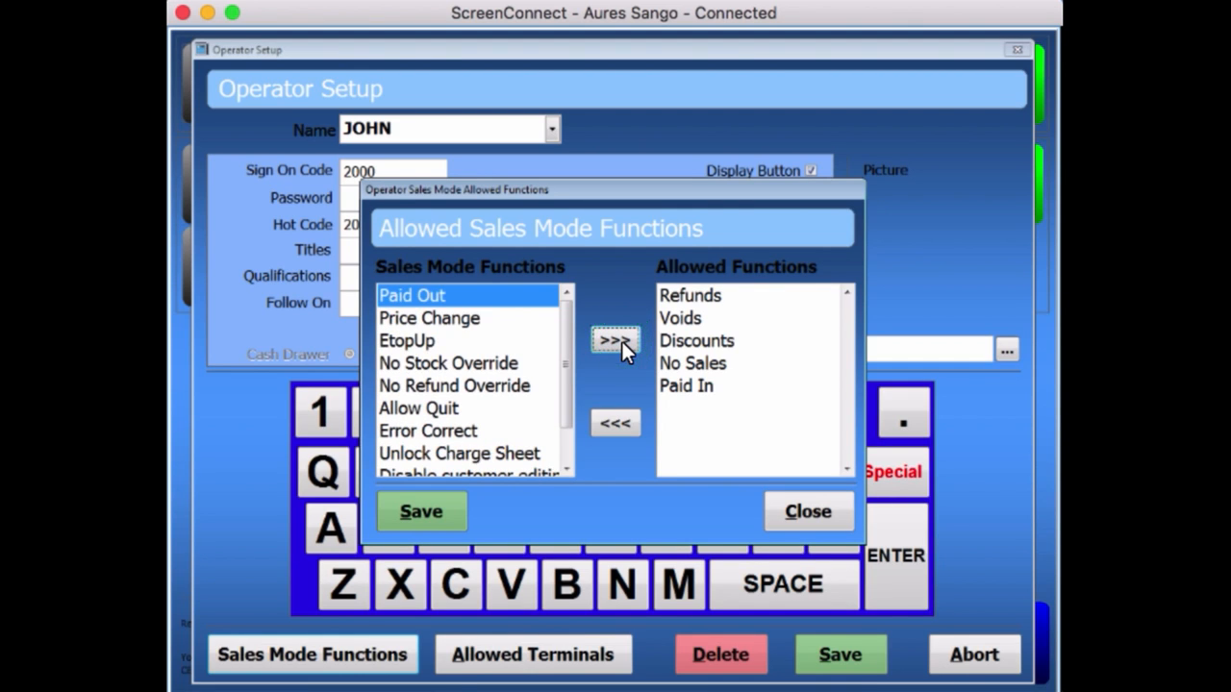
pyautogui.click(621, 342)
pyautogui.click(622, 347)
pyautogui.click(622, 347)
pyautogui.click(622, 347)
pyautogui.click(622, 347)
pyautogui.click(622, 347)
pyautogui.click(622, 343)
pyautogui.click(622, 343)
pyautogui.click(622, 343)
pyautogui.click(622, 343)
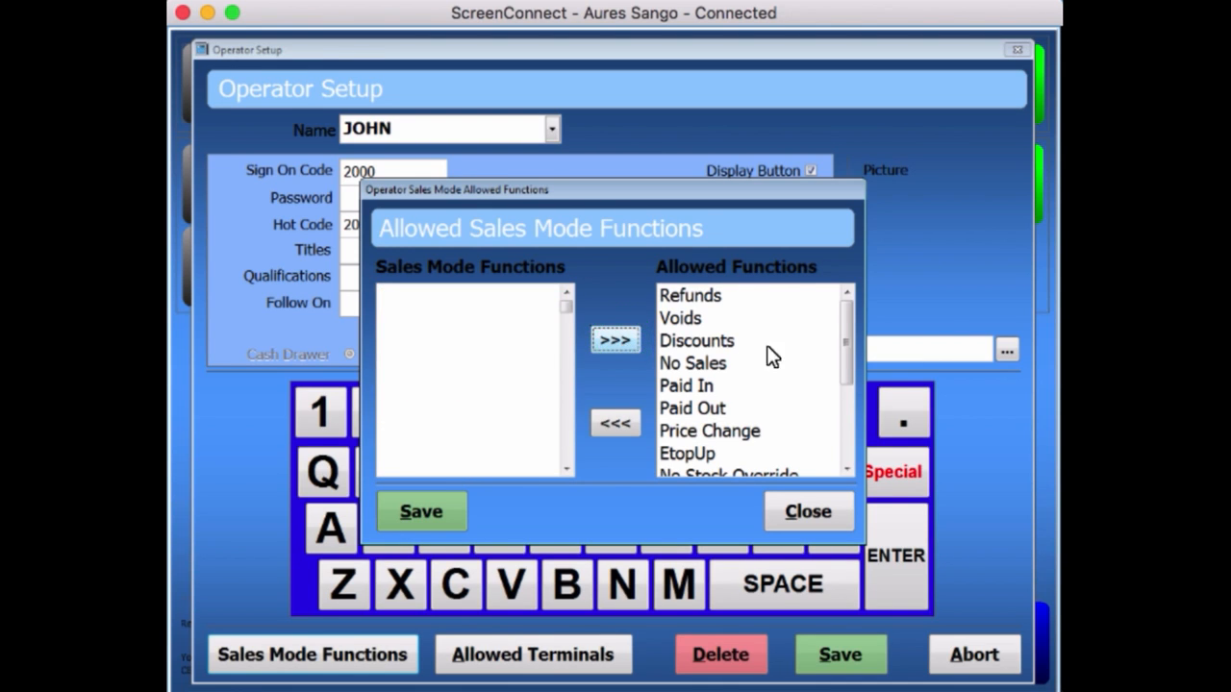
pyautogui.click(429, 522)
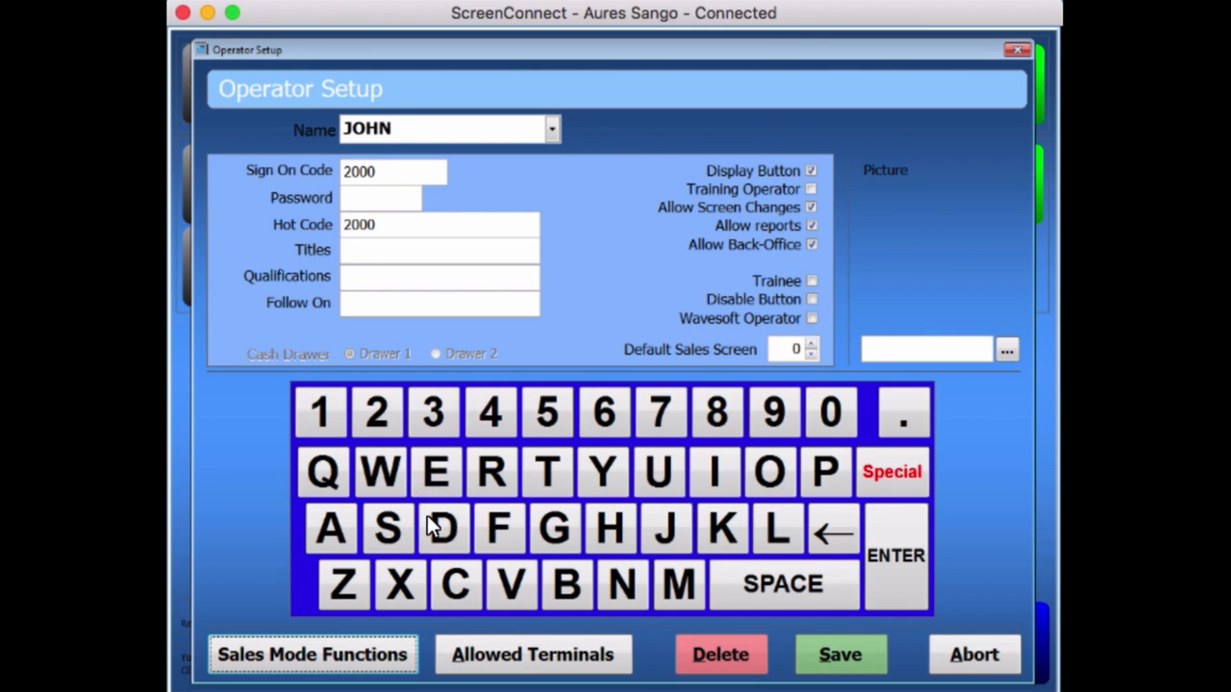
# Save Allowed Terminals blank so all terminals are allowed, then save JOHN and exit Operator Setup.
pyautogui.click(516, 657)
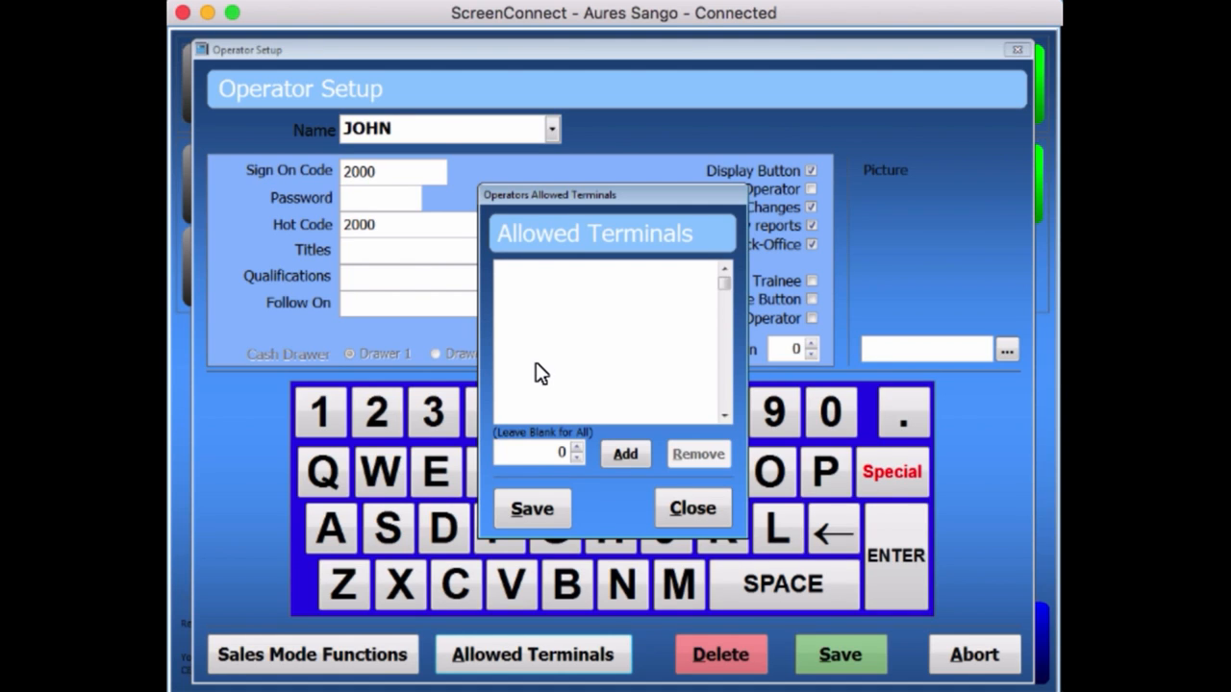
pyautogui.click(538, 512)
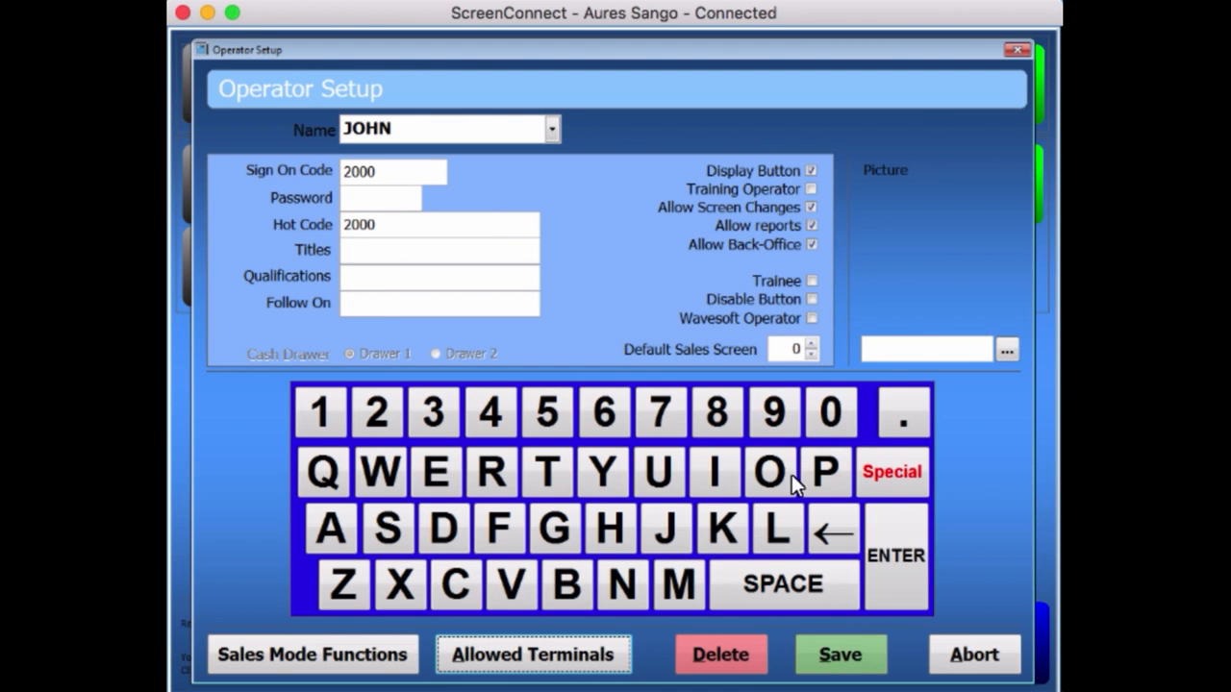
pyautogui.click(838, 650)
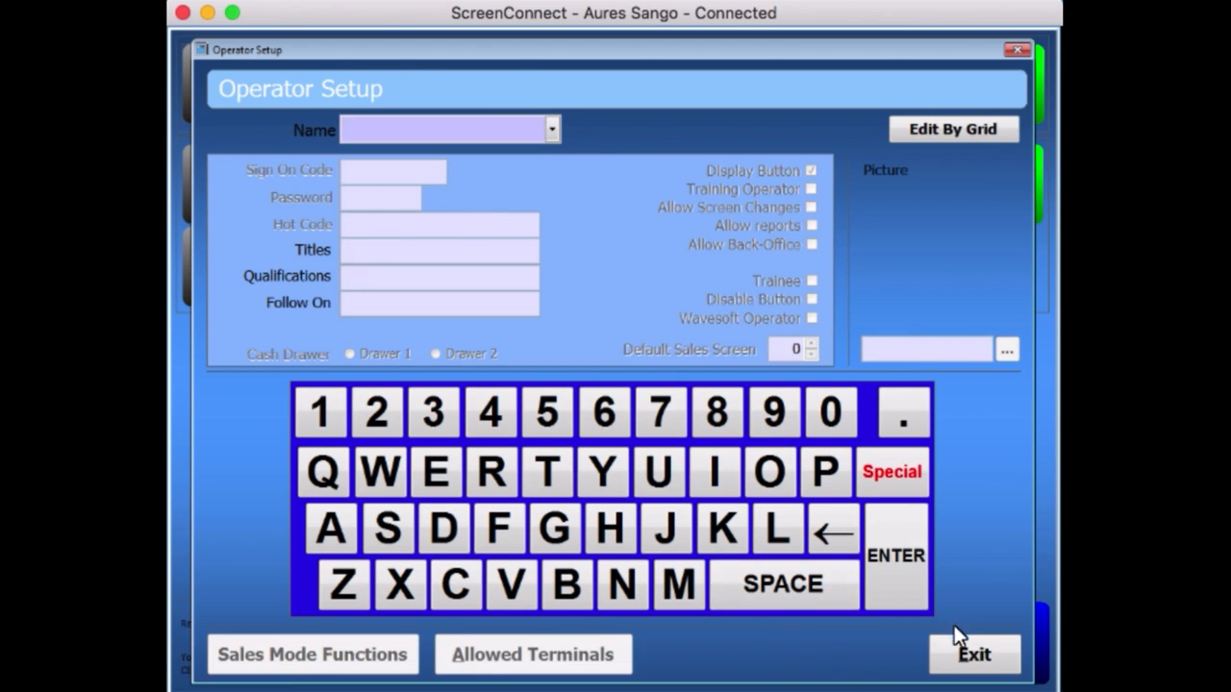
pyautogui.click(967, 648)
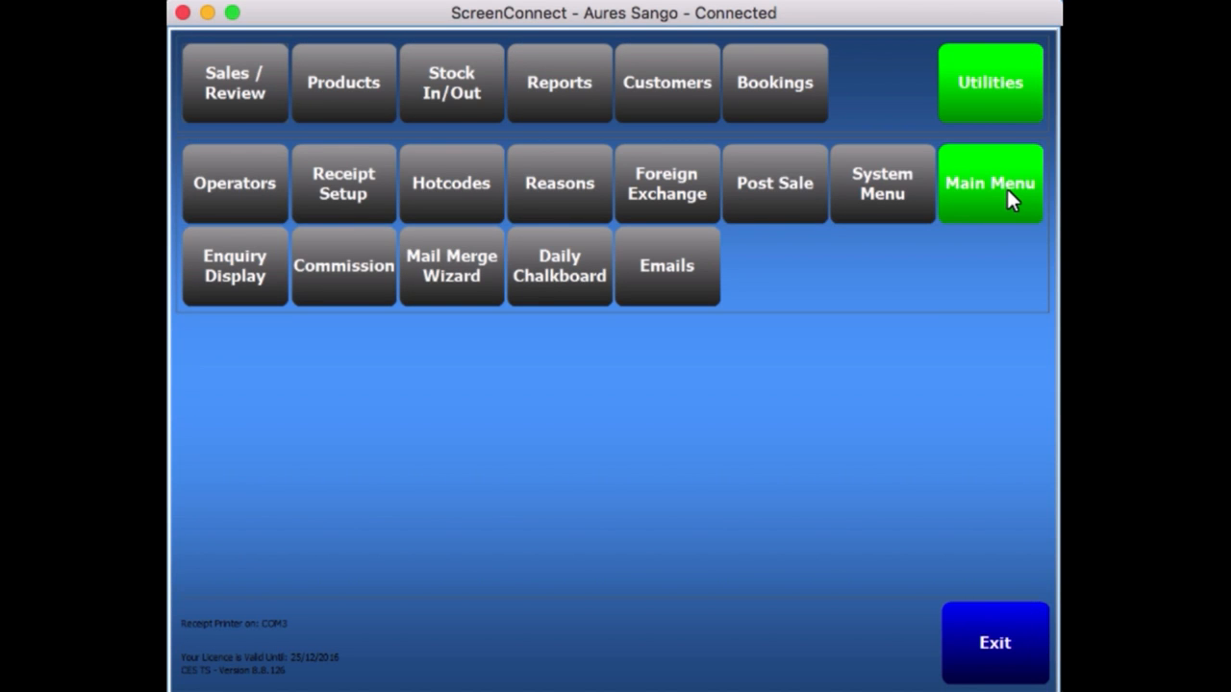
# Go from Main Menu through Sales / Review into Sales Mode to reach the sign-on screen.
pyautogui.click(1006, 187)
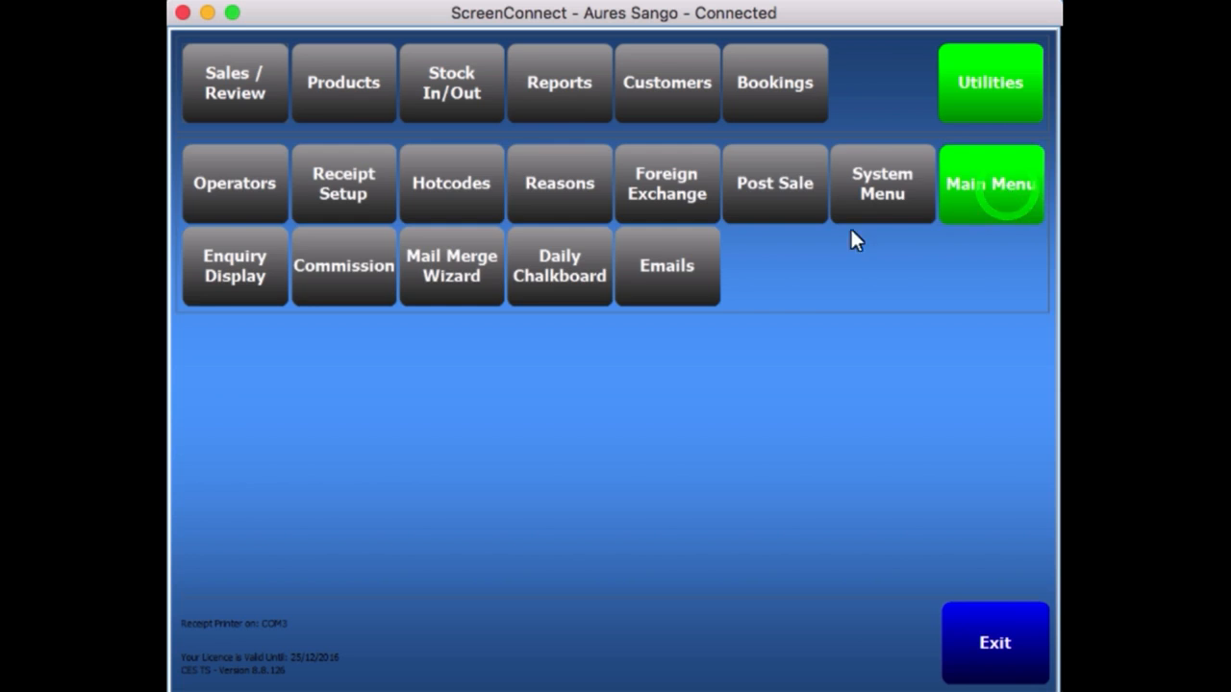
pyautogui.click(248, 93)
pyautogui.click(231, 186)
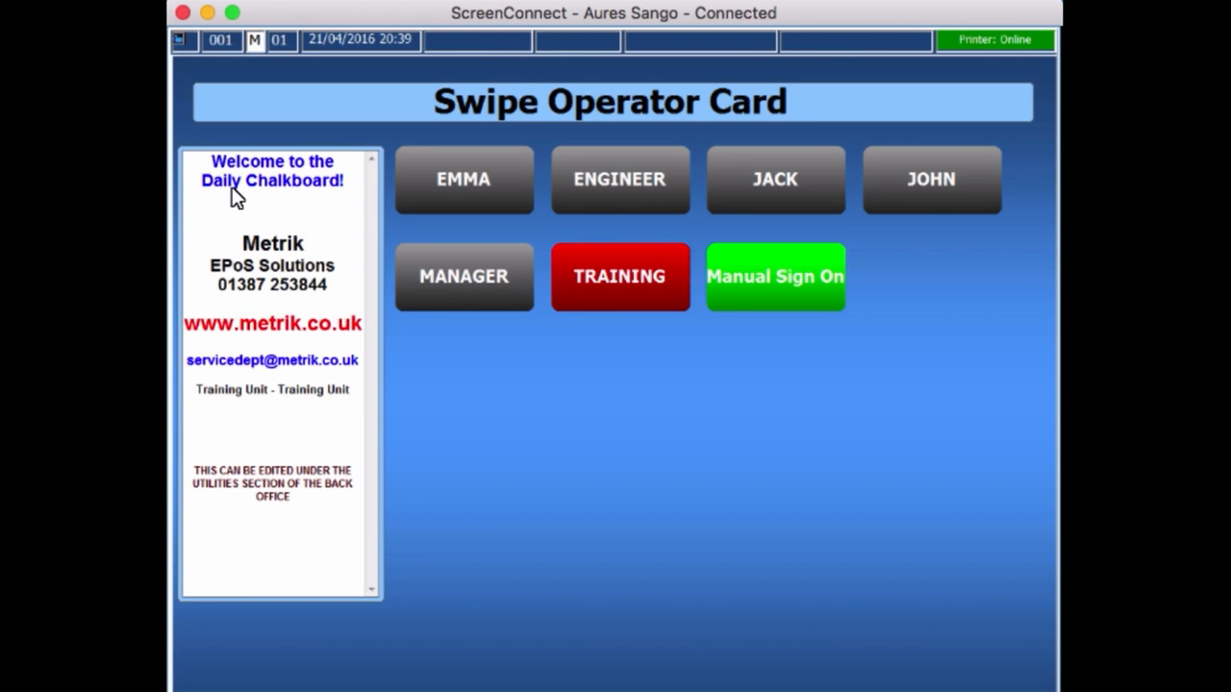
pyautogui.click(937, 178)
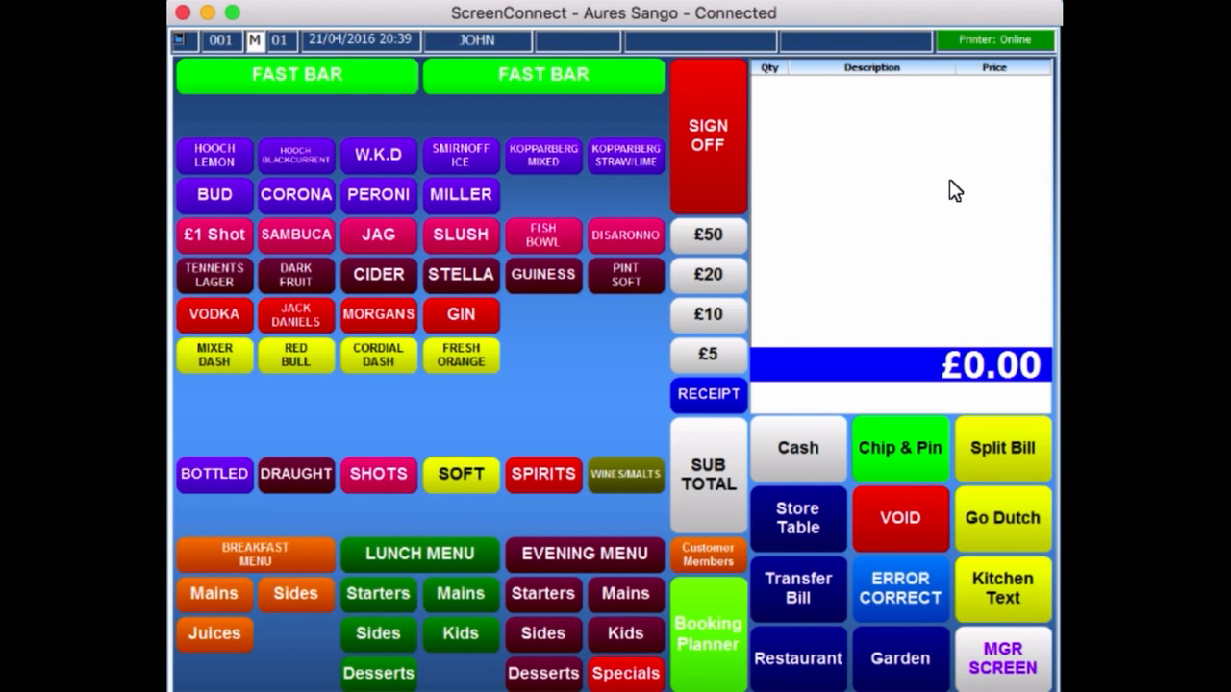
pyautogui.click(713, 141)
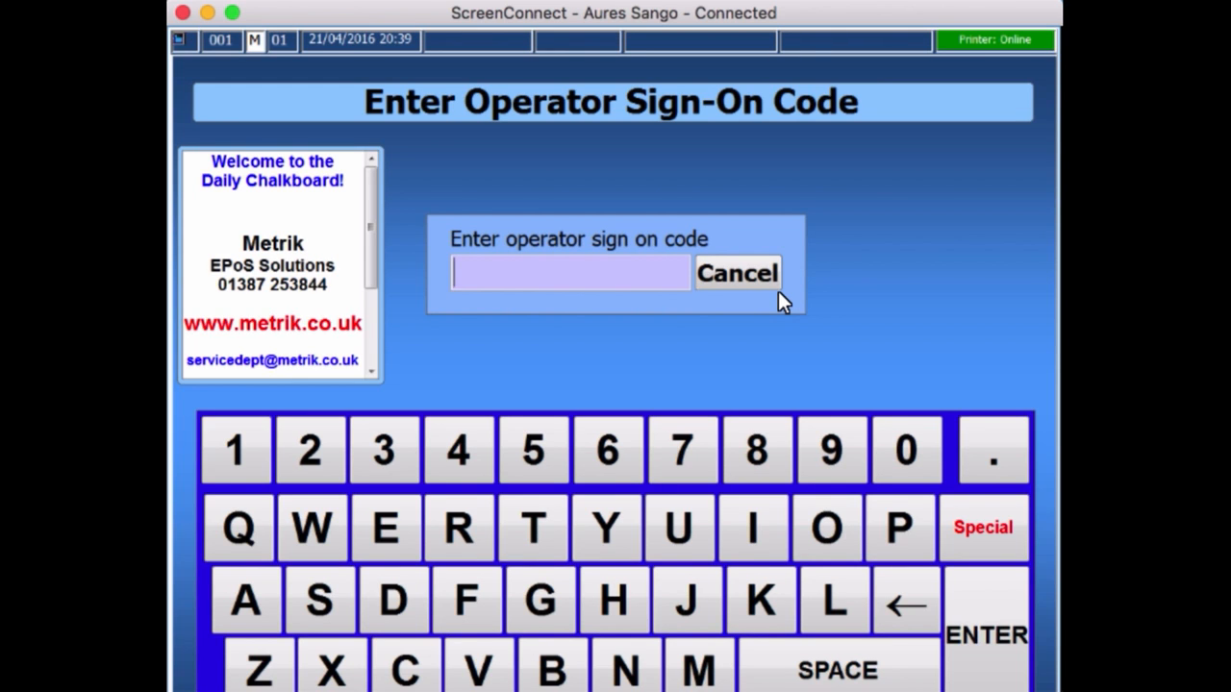
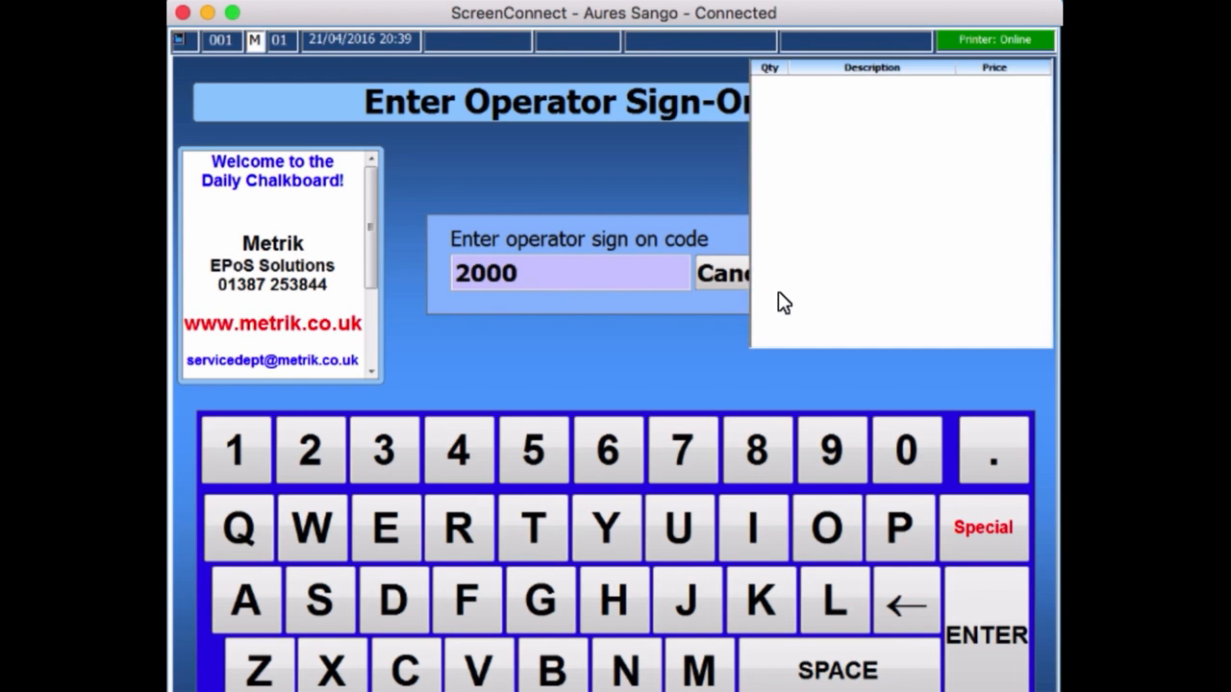
pyautogui.click(696, 122)
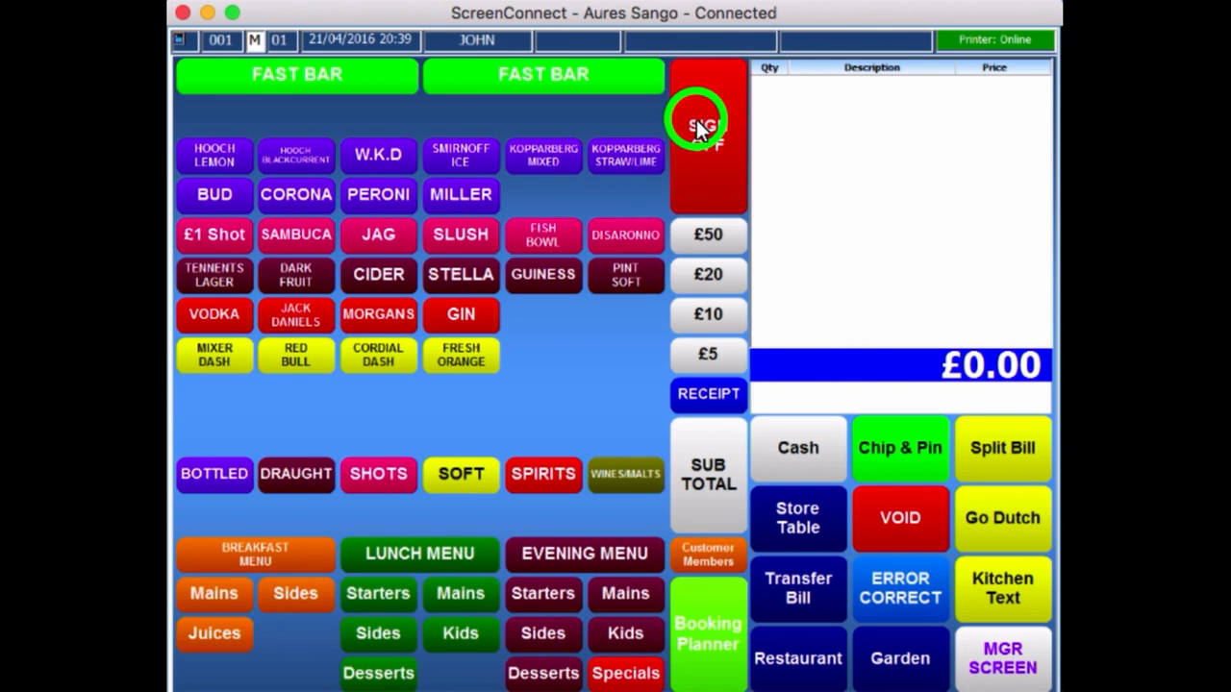
pyautogui.click(770, 281)
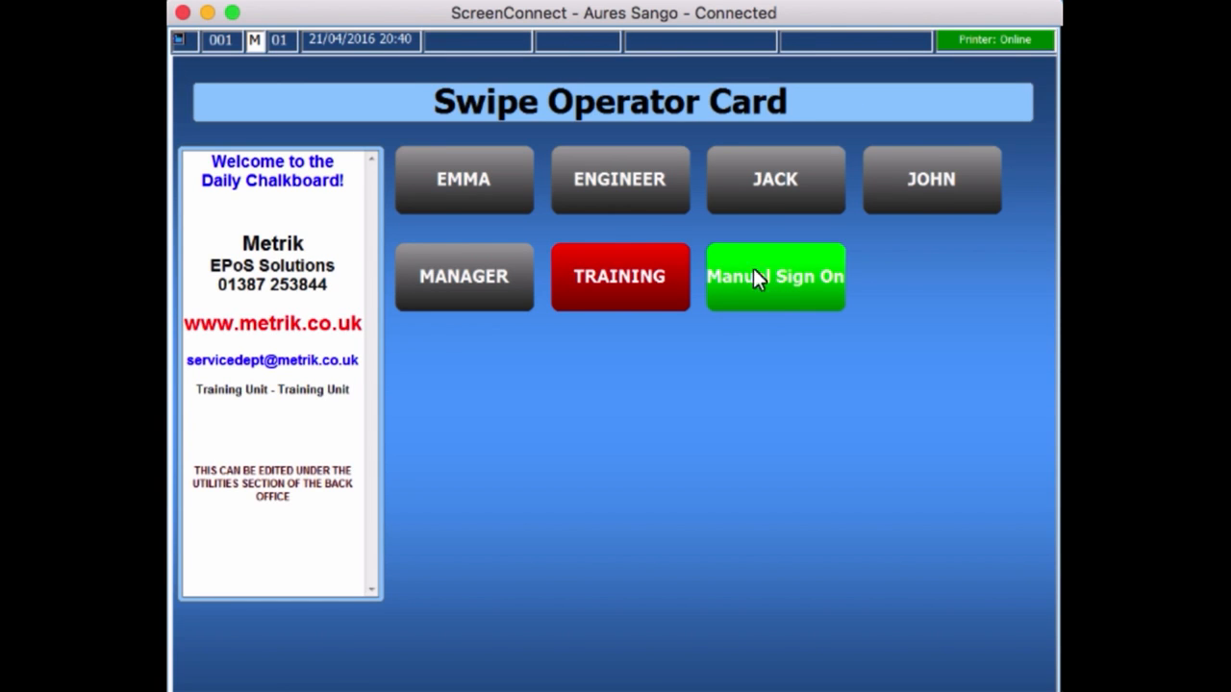
pyautogui.click(767, 182)
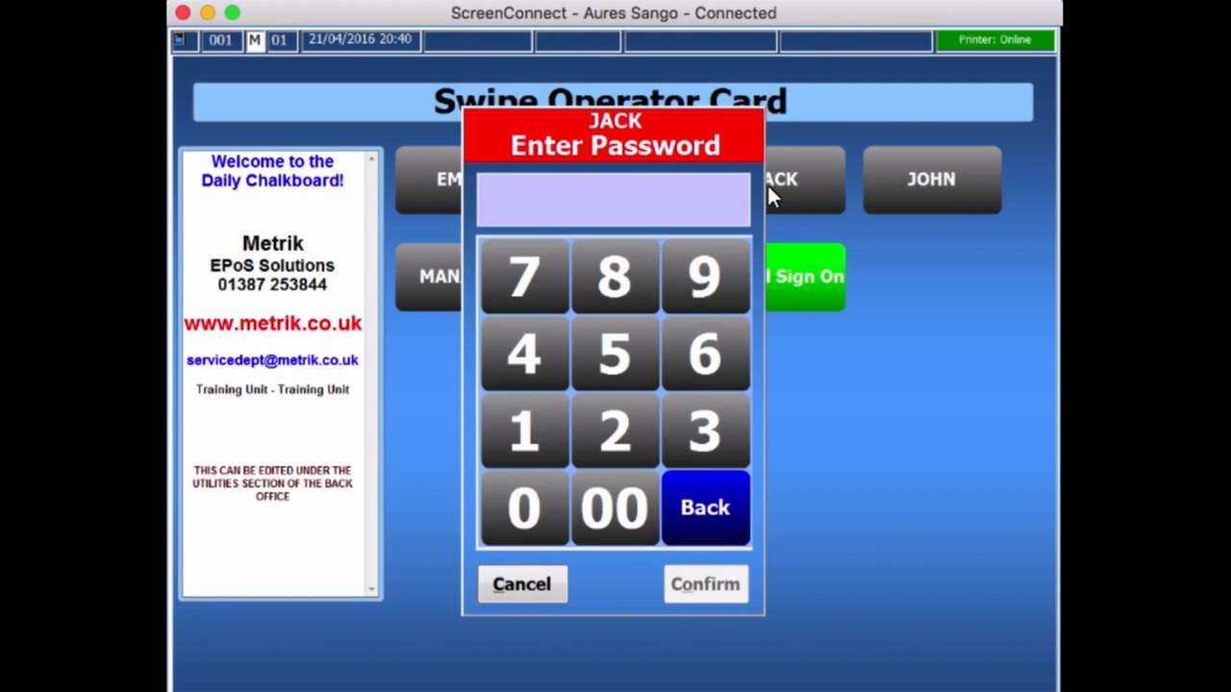
pyautogui.write('****')
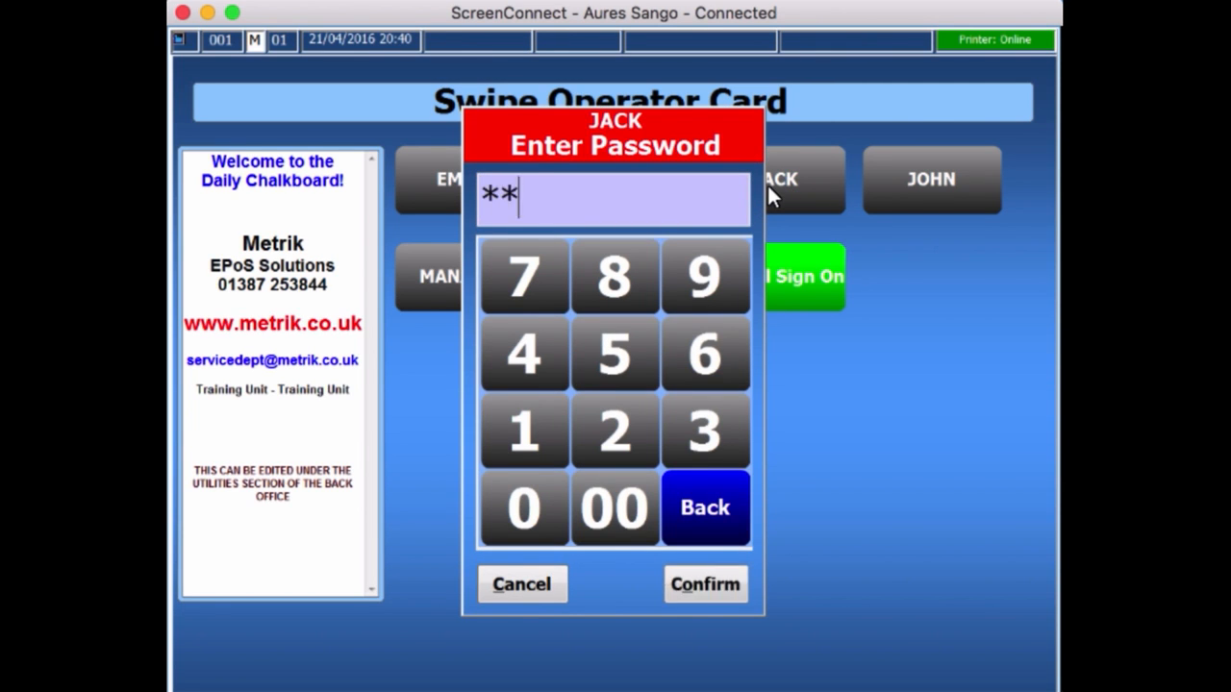
pyautogui.press('Return')
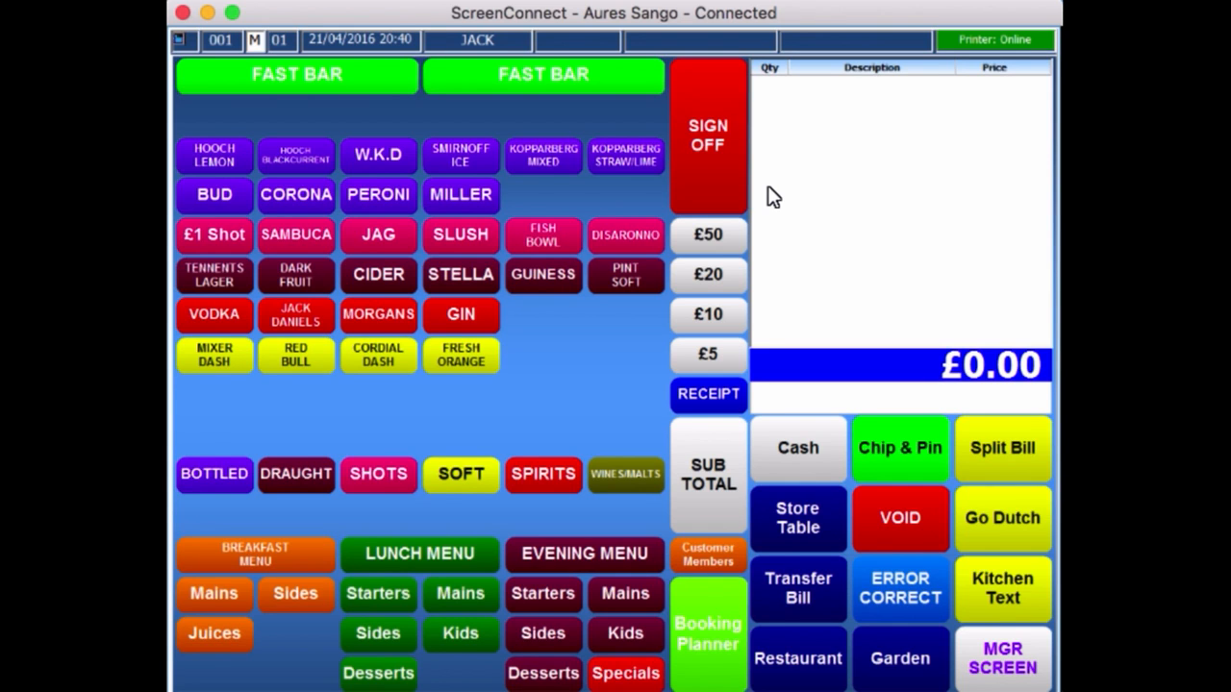
pyautogui.click(707, 149)
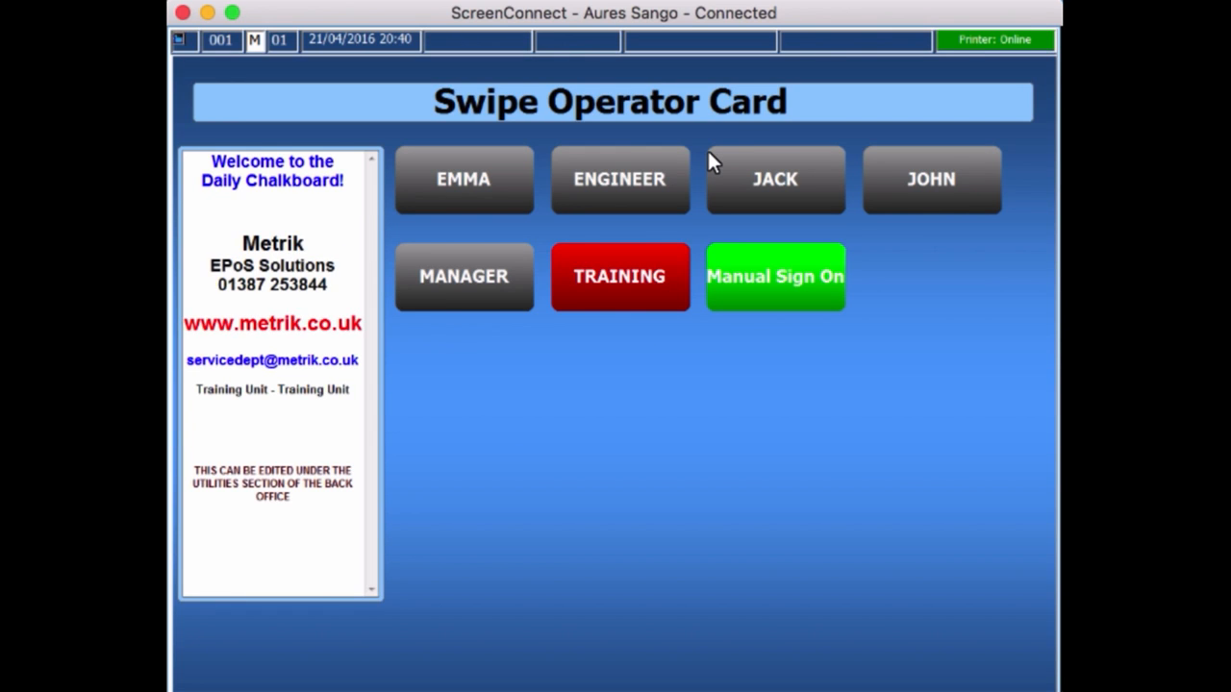
# Sign on as JOHN and reach Operator Setup via MGR SCREEN, Back Office and Utilities.
pyautogui.click(919, 182)
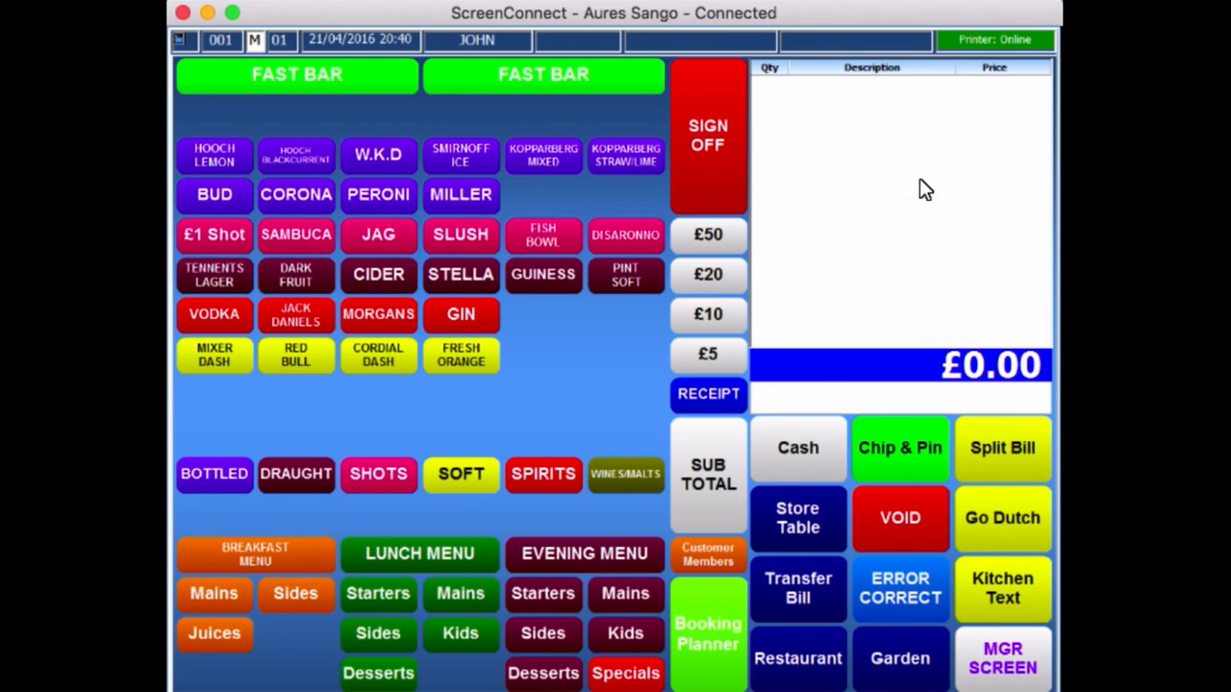
pyautogui.click(1003, 661)
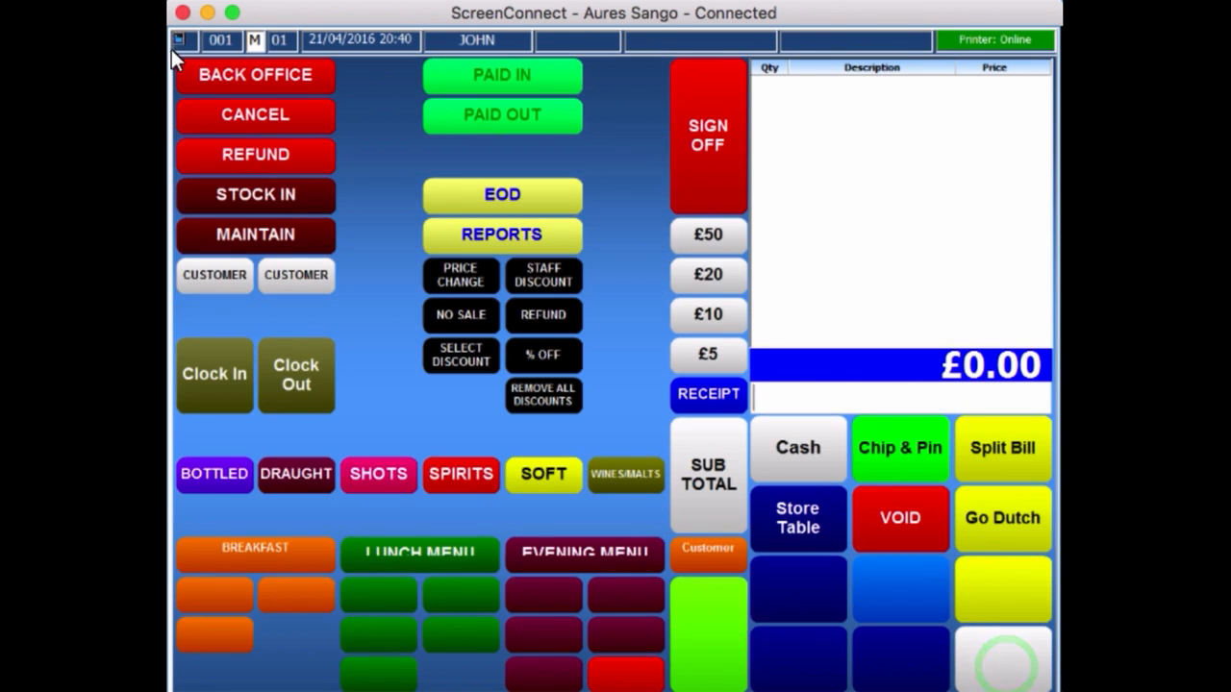
pyautogui.click(217, 78)
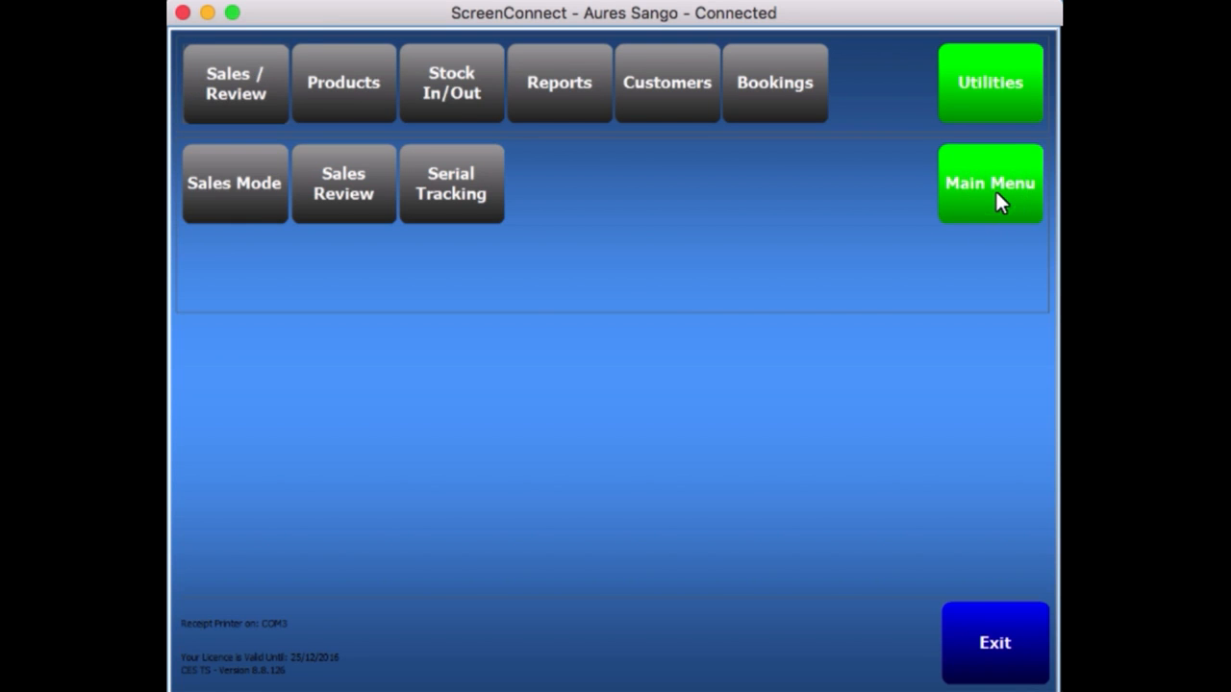
pyautogui.click(982, 80)
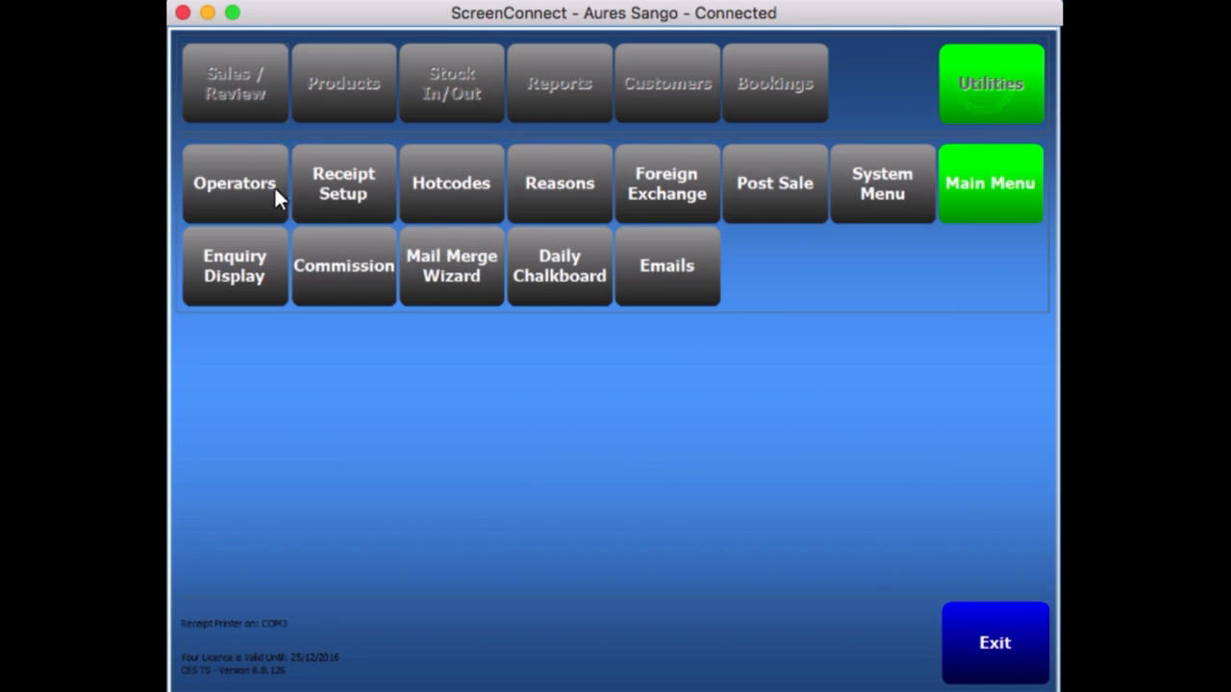
pyautogui.click(238, 185)
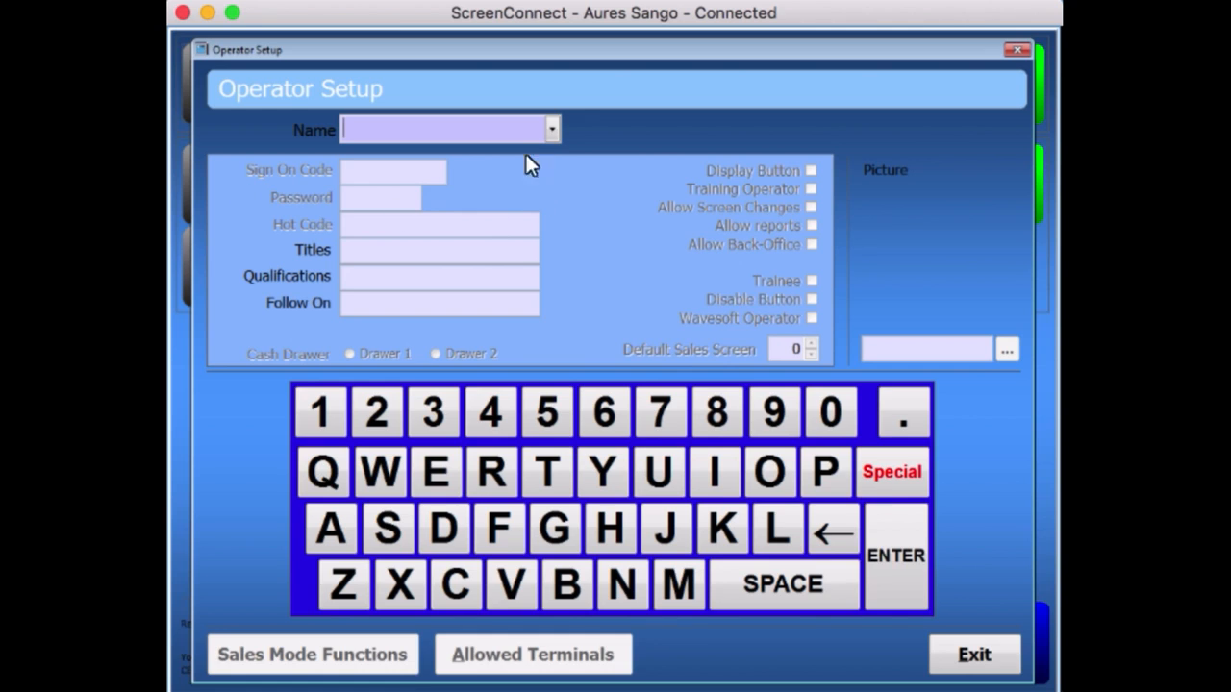
# Load JOHN from the Name list, delete and confirm, then exit to the back-office main menu.
pyautogui.click(551, 130)
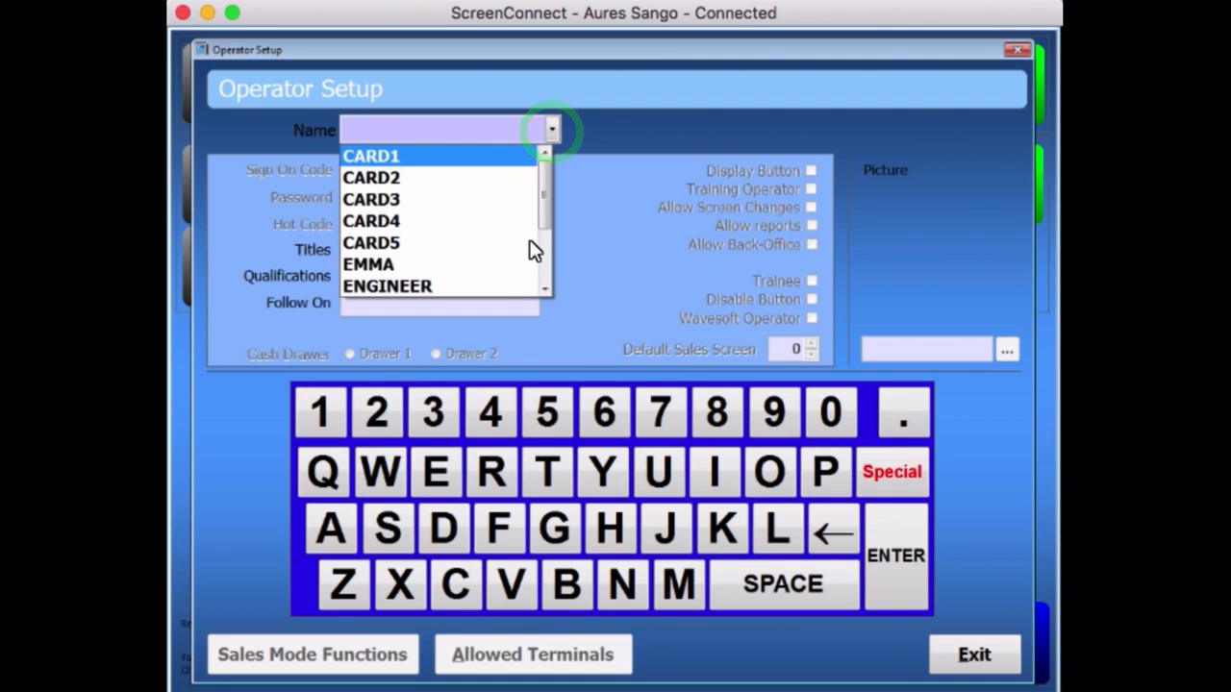
pyautogui.click(545, 287)
pyautogui.click(544, 288)
pyautogui.click(545, 287)
pyautogui.click(544, 287)
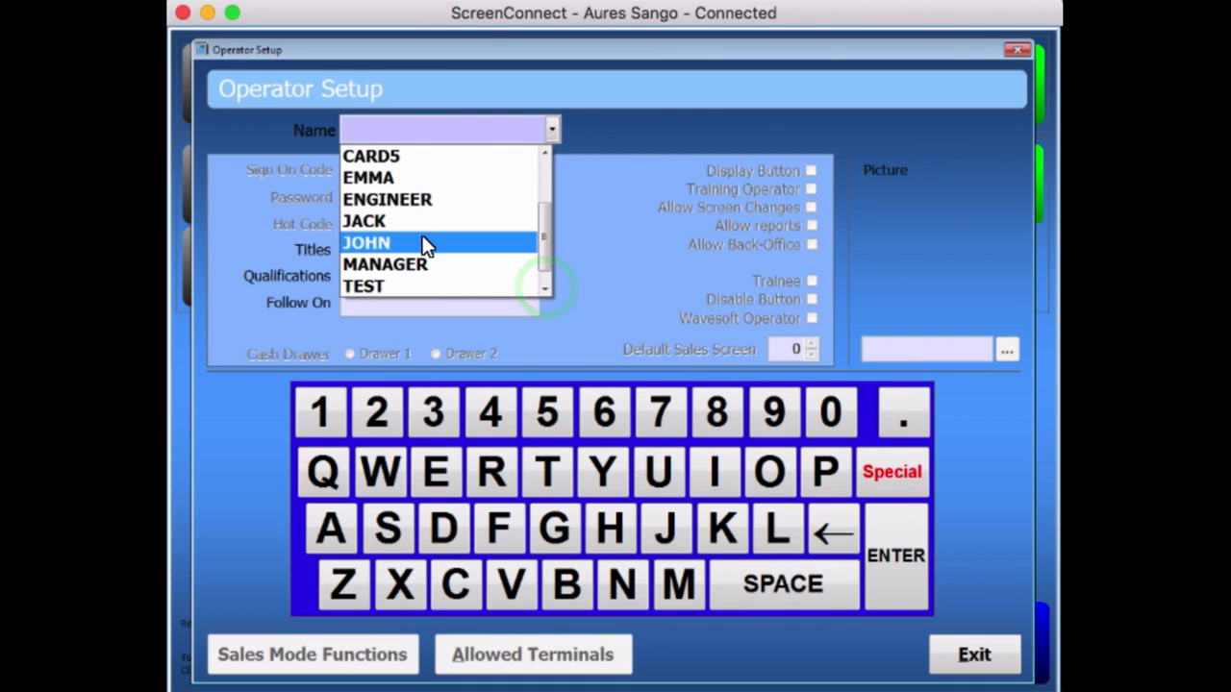
pyautogui.click(424, 244)
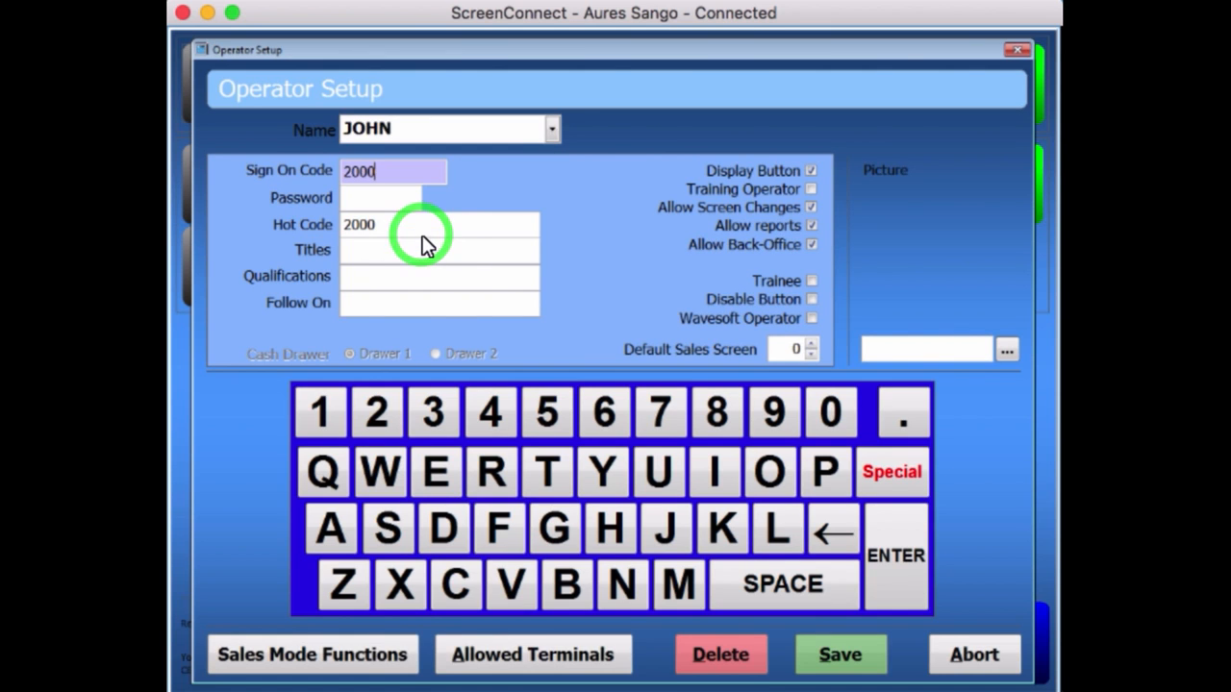
pyautogui.click(708, 654)
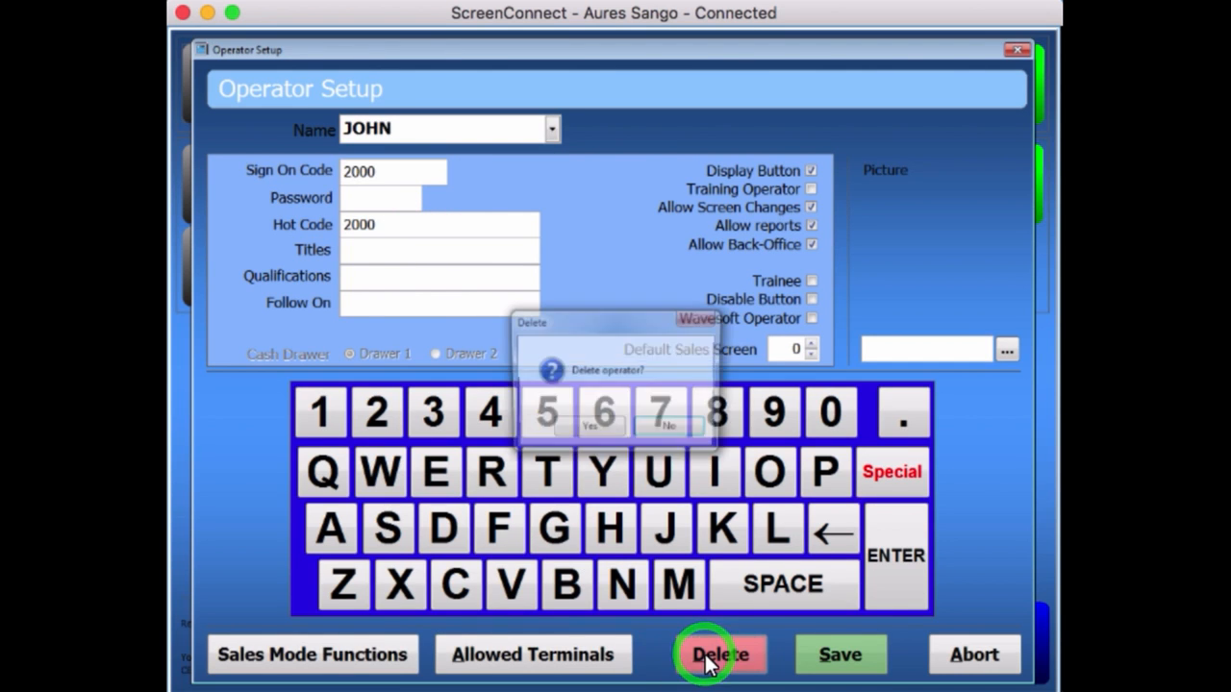
pyautogui.click(587, 428)
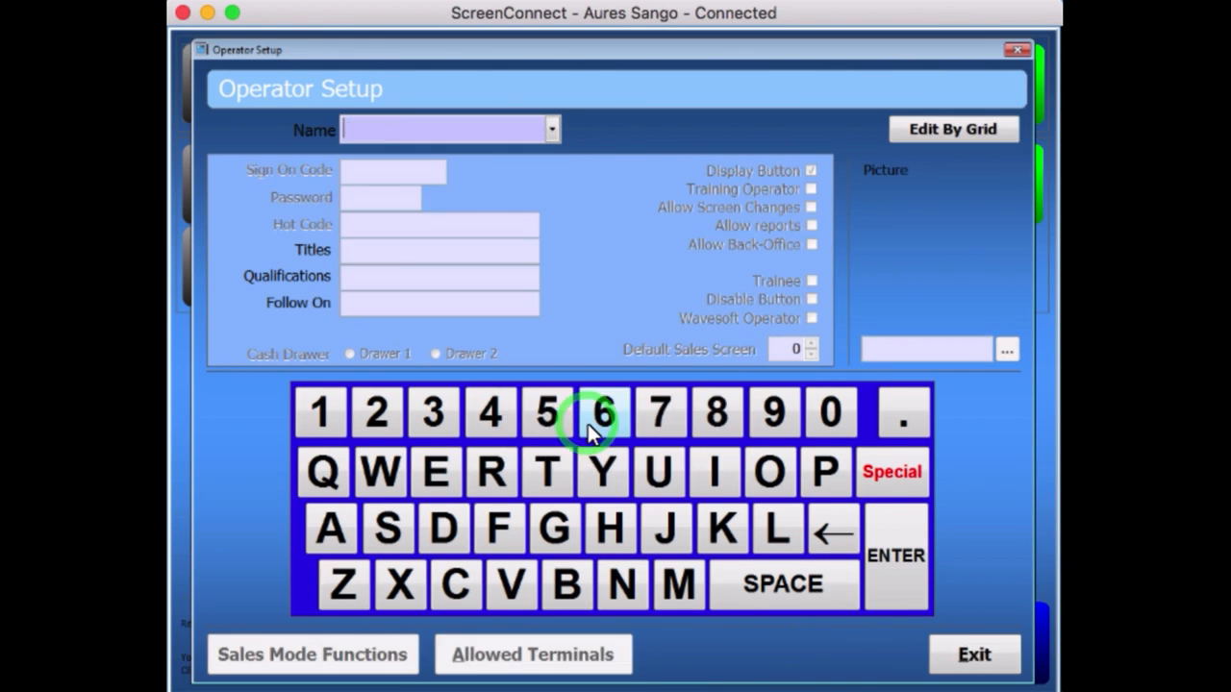
pyautogui.click(1000, 654)
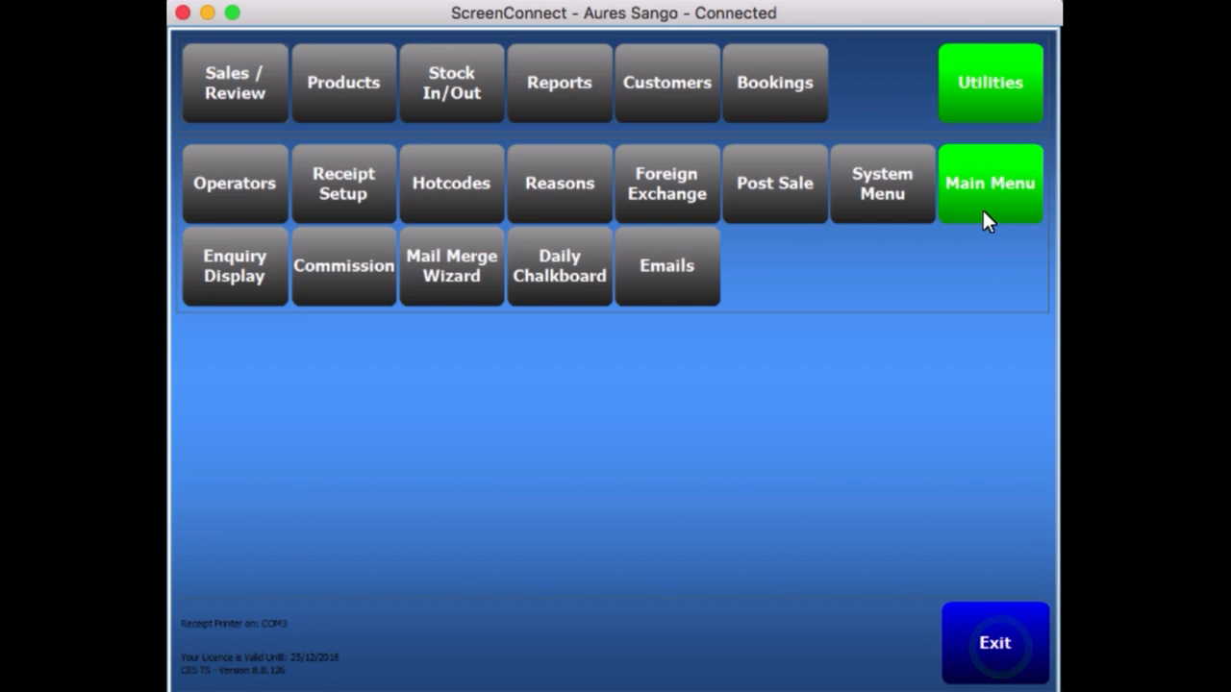
pyautogui.click(980, 207)
pyautogui.click(986, 100)
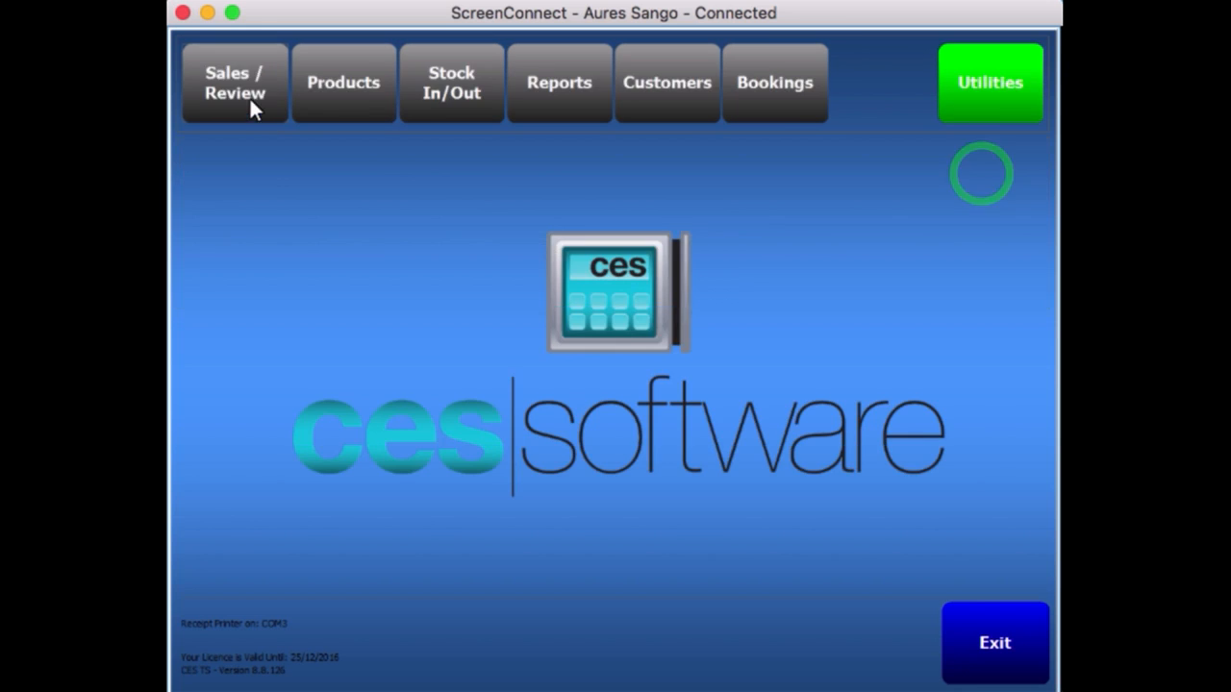
# Switch from Sales / Review into Sales Mode, where JOHN is no longer listed.
pyautogui.click(245, 99)
pyautogui.click(234, 185)
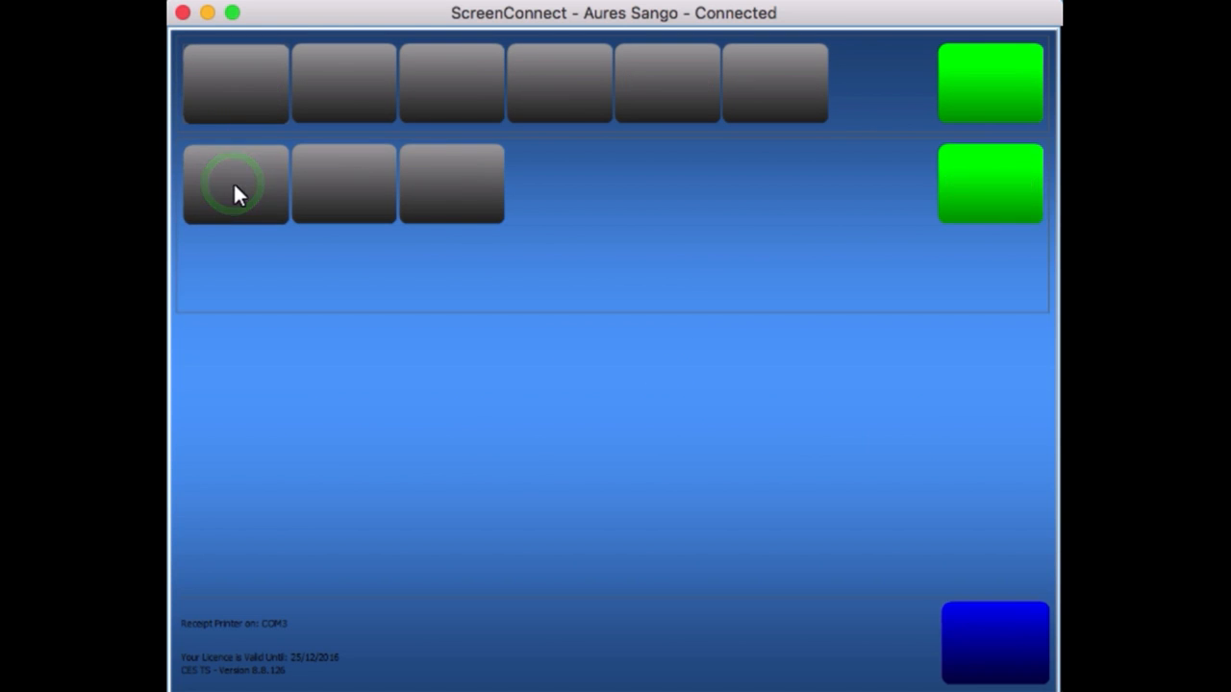